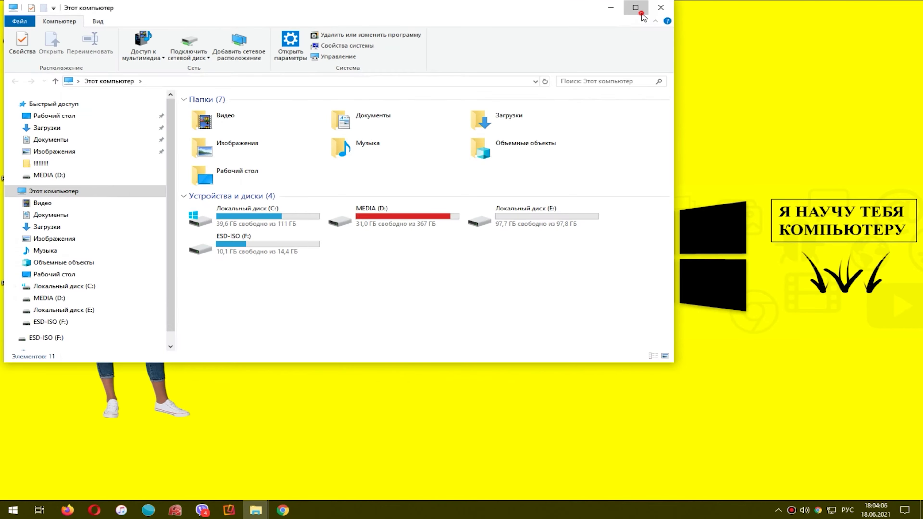
Open the Windows\System32 folder on local disk C: in a maximized window.
left_click(634, 11)
double_click(231, 192)
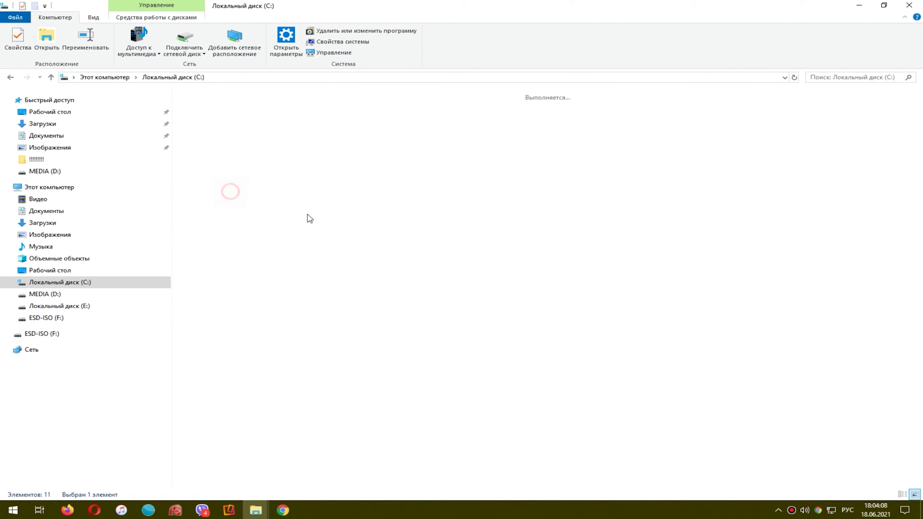
double_click(633, 120)
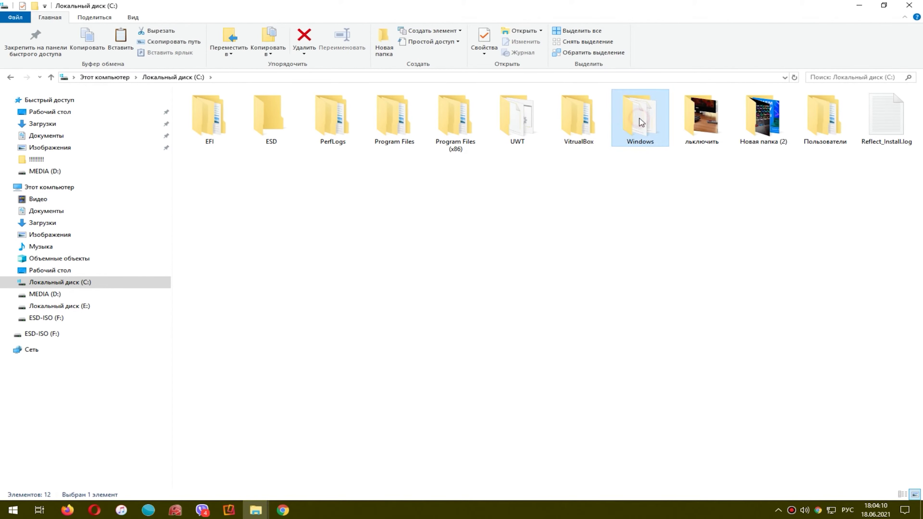
scroll(360, 309, "down", 3)
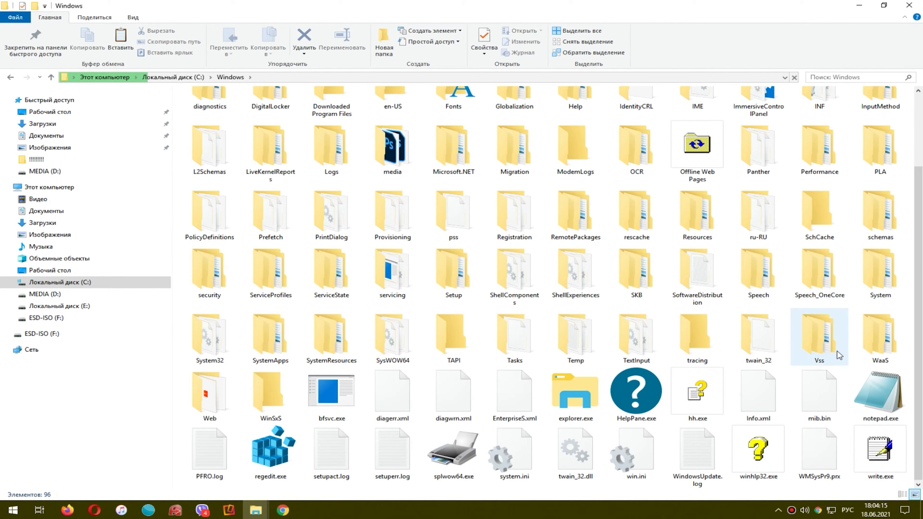
left_click(211, 341)
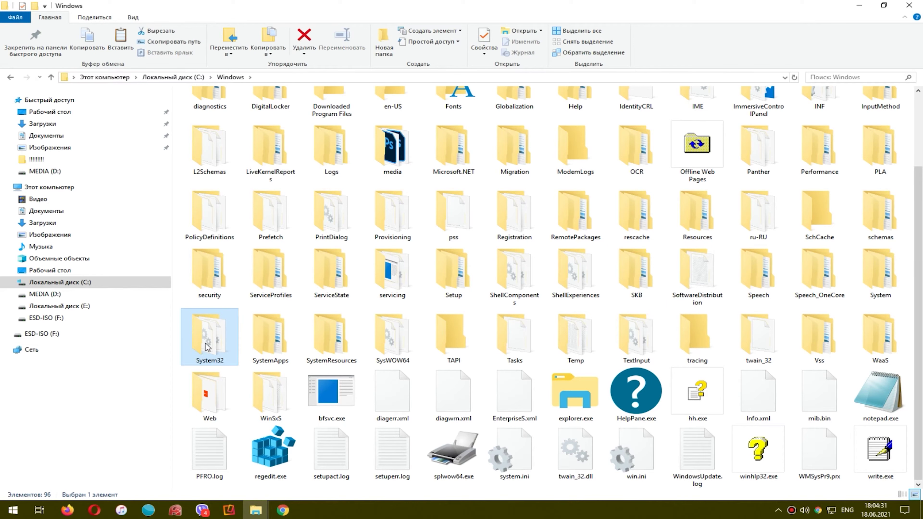
double_click(212, 345)
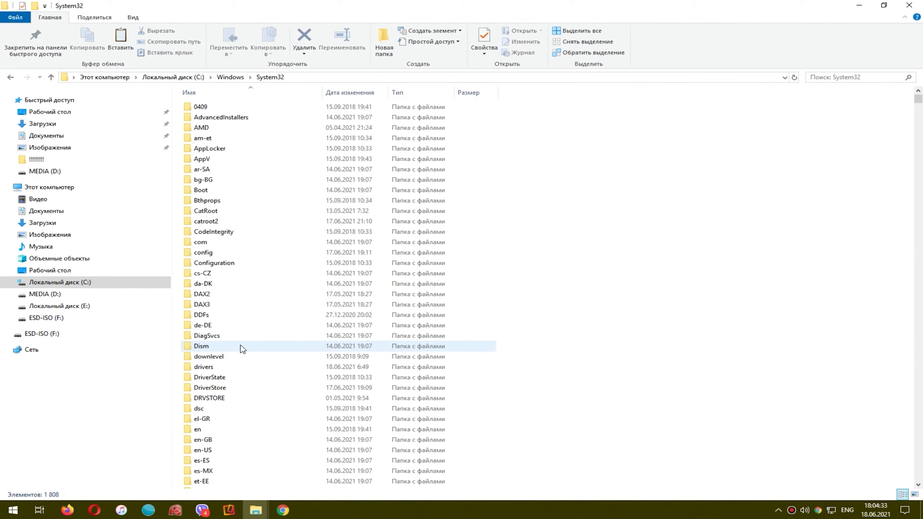
Search the System32 folder for cmd, run cmd.exe as administrator and reposition its window.
scroll(274, 378, "down", 6)
scroll(274, 378, "down", 15)
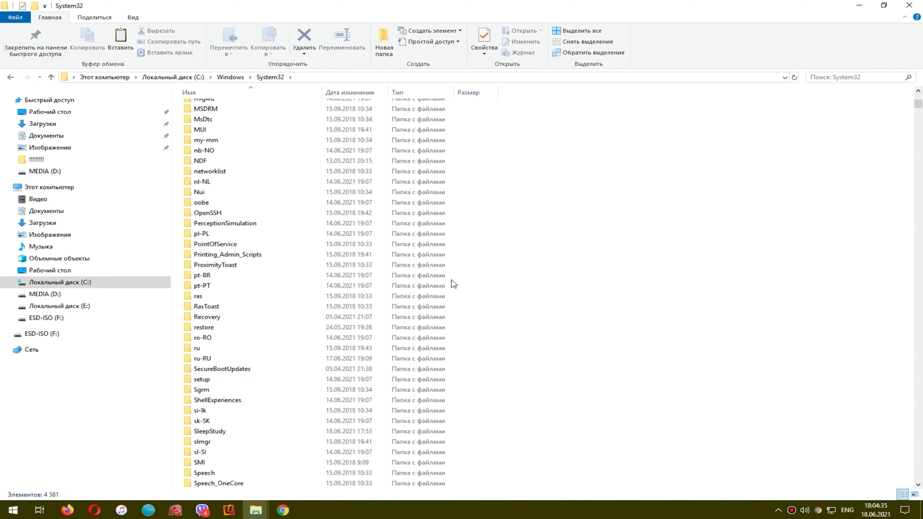
left_click(851, 77)
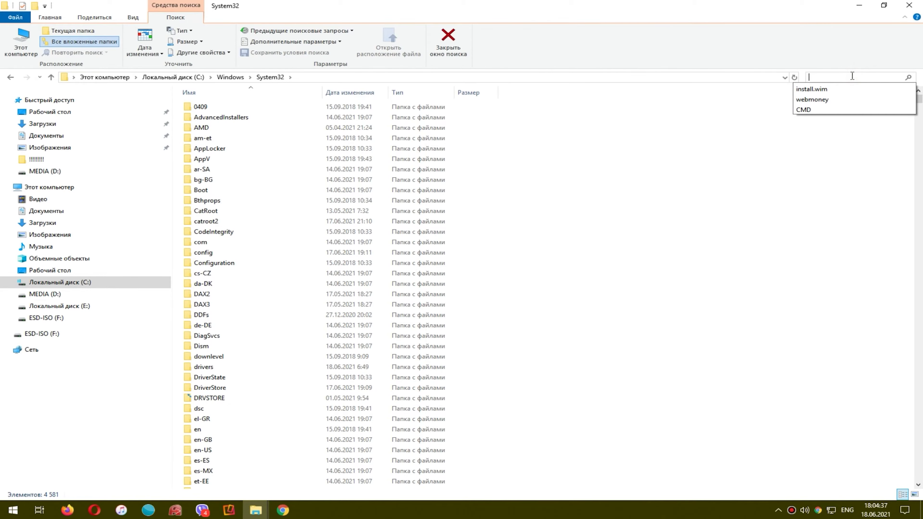
type("cmd")
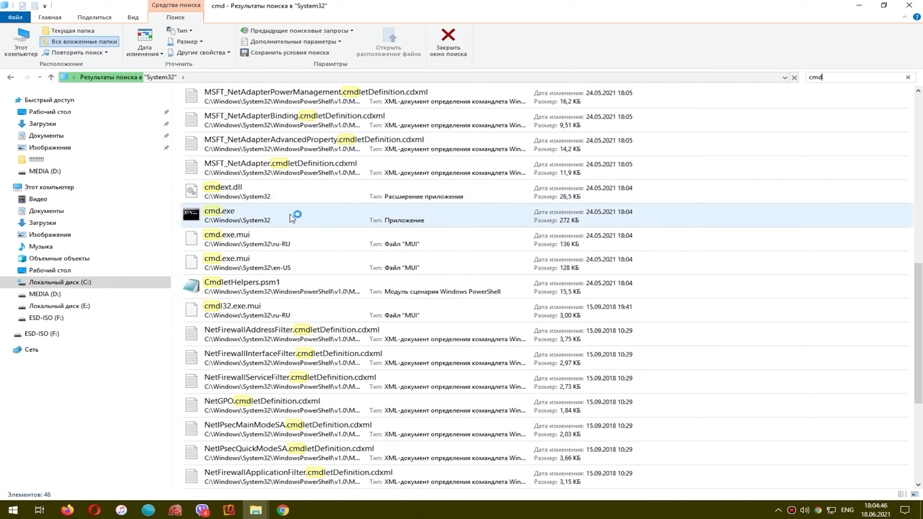
left_click(247, 216)
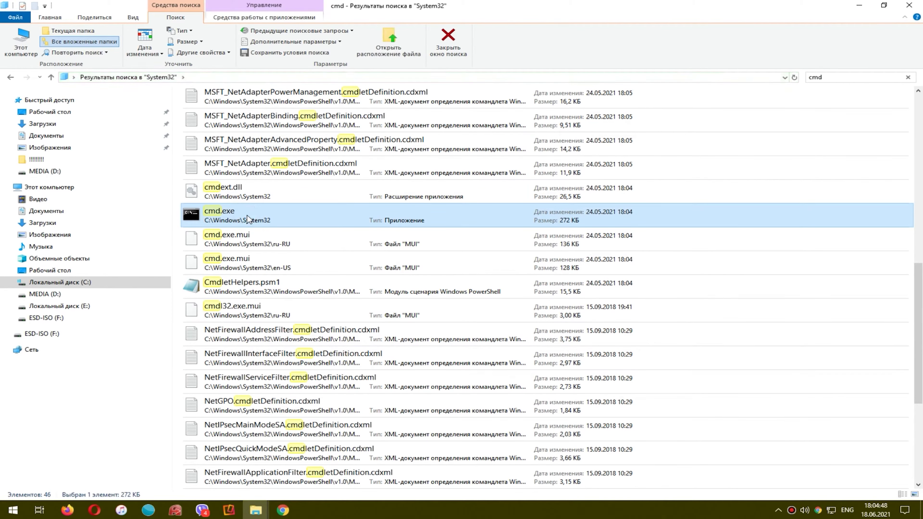
right_click(248, 216)
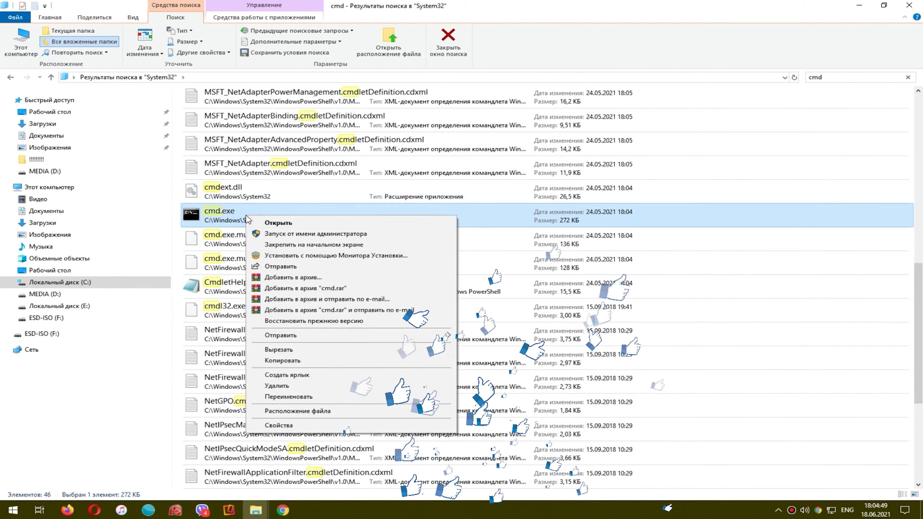
left_click(280, 234)
left_click_drag(440, 29, 600, 125)
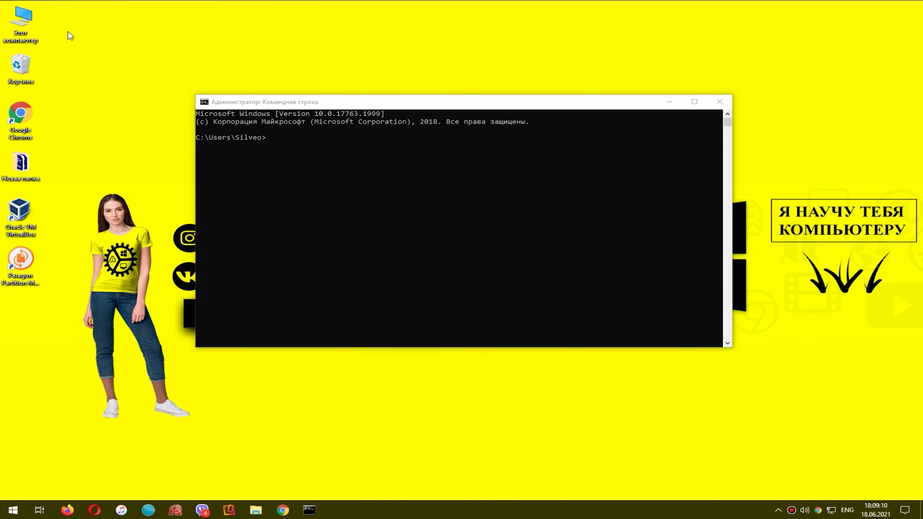
Open Device Manager from this computer's system properties and collapse the network adapters category.
right_click(21, 33)
left_click(66, 154)
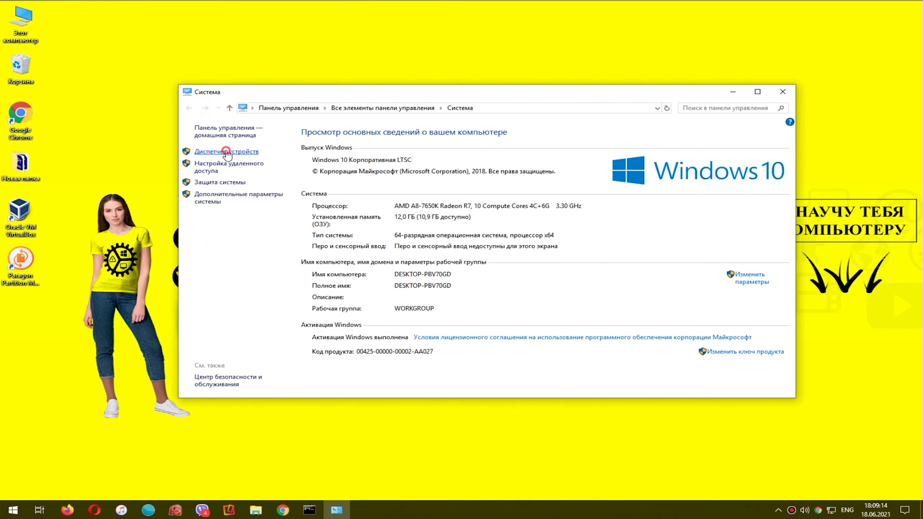
left_click(240, 152)
left_click_drag(200, 31, 397, 92)
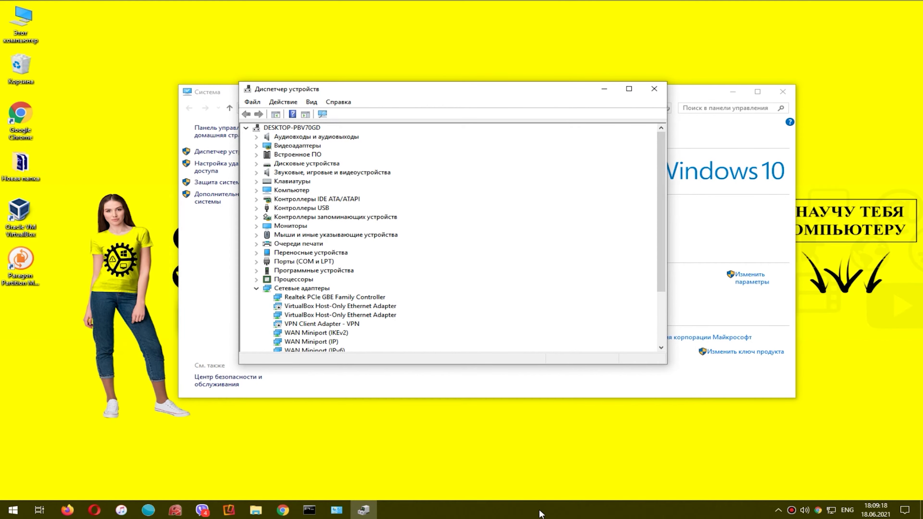
left_click(255, 289)
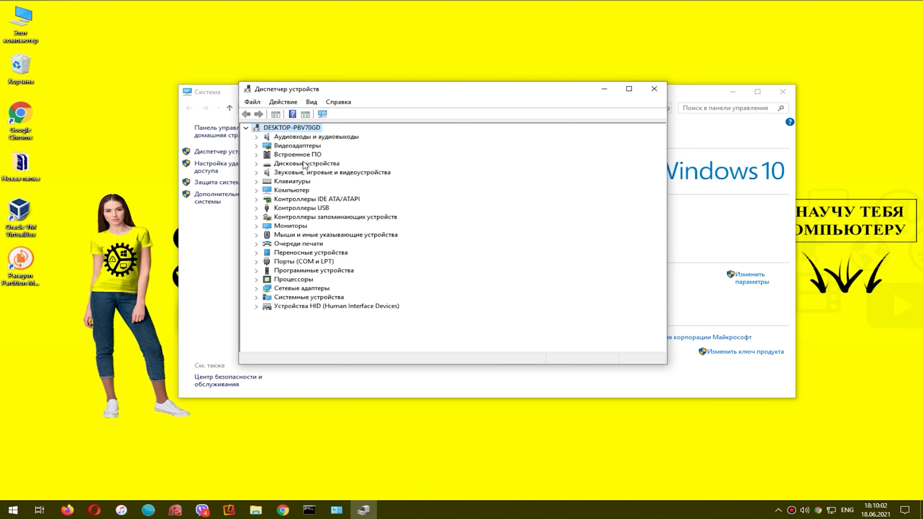
Examine the display adapters, USB controllers, print queues and portable devices in Device Manager, and close it.
left_click(257, 146)
left_click(257, 146)
left_click(256, 208)
left_click(257, 206)
left_click(257, 245)
left_click(256, 244)
left_click(257, 253)
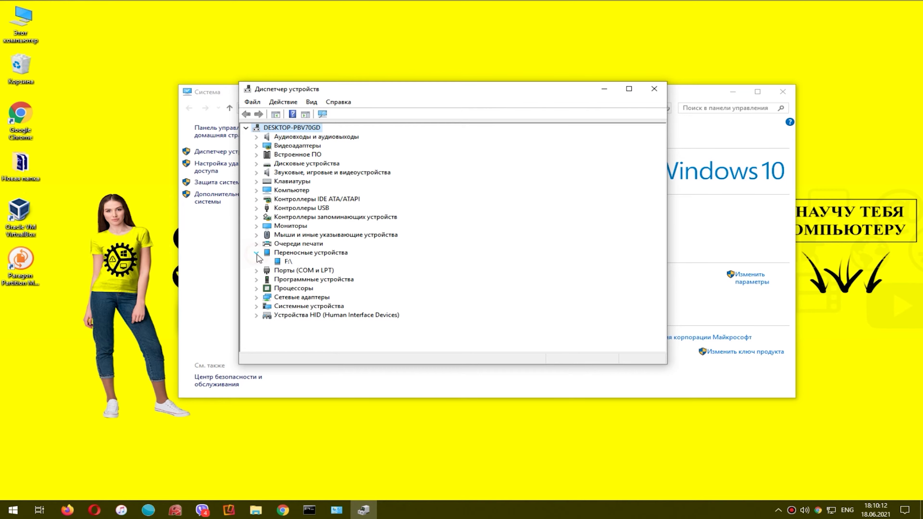
left_click(655, 90)
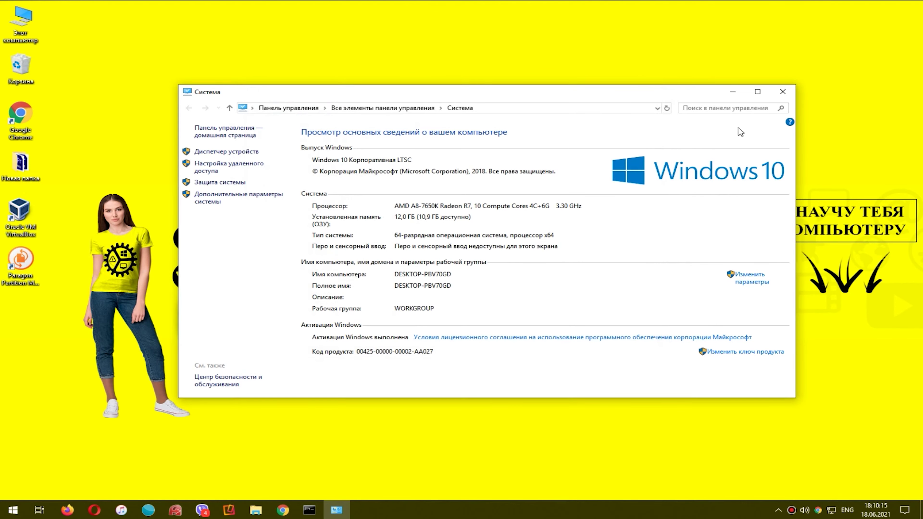
Create a folder named ReservDrivers in the root of local disk C:.
double_click(26, 39)
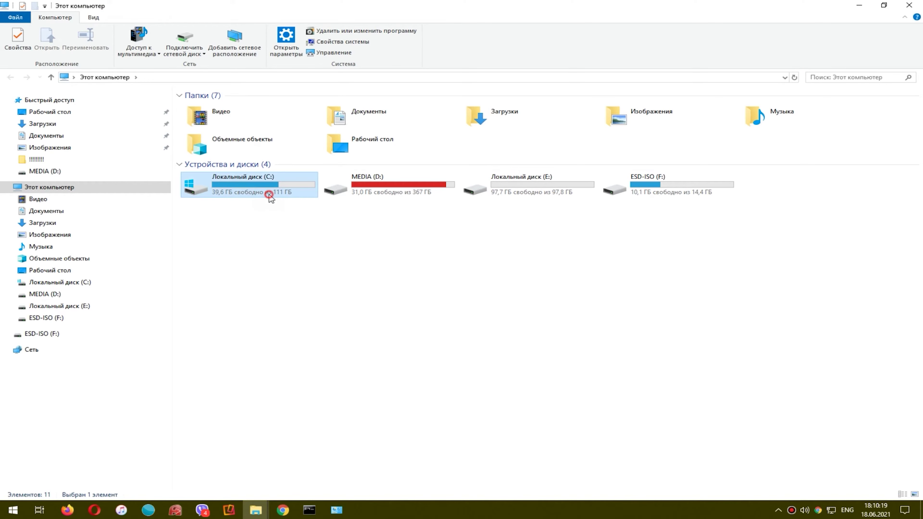
double_click(322, 199)
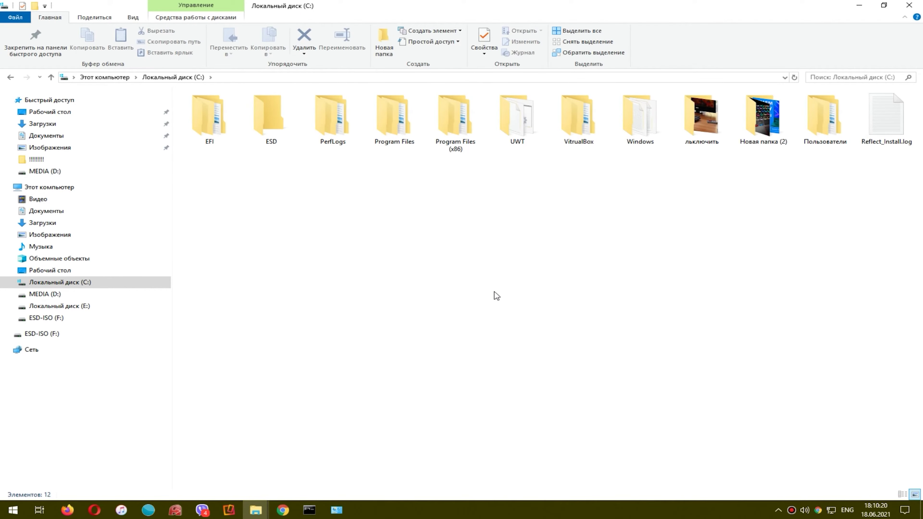
right_click(301, 206)
mouse_move(375, 337)
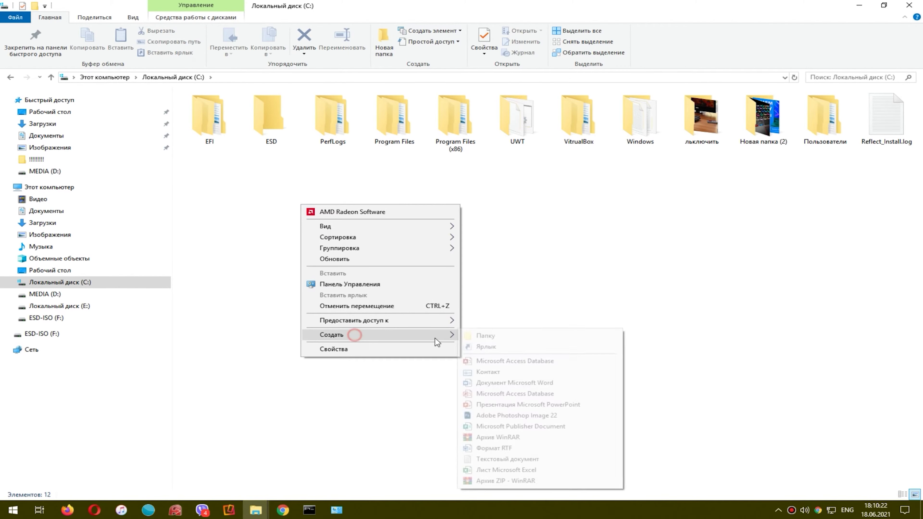
left_click(501, 338)
type("Reser")
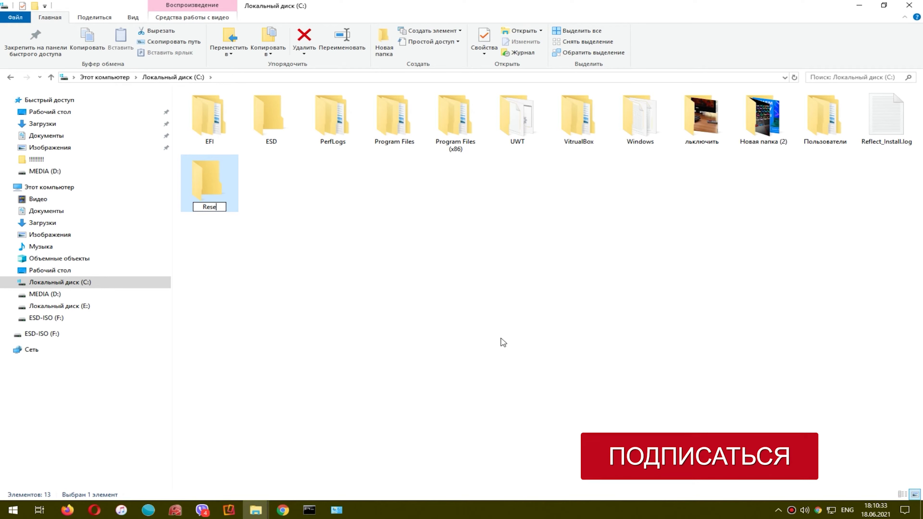
type("vDrivers")
key("Return")
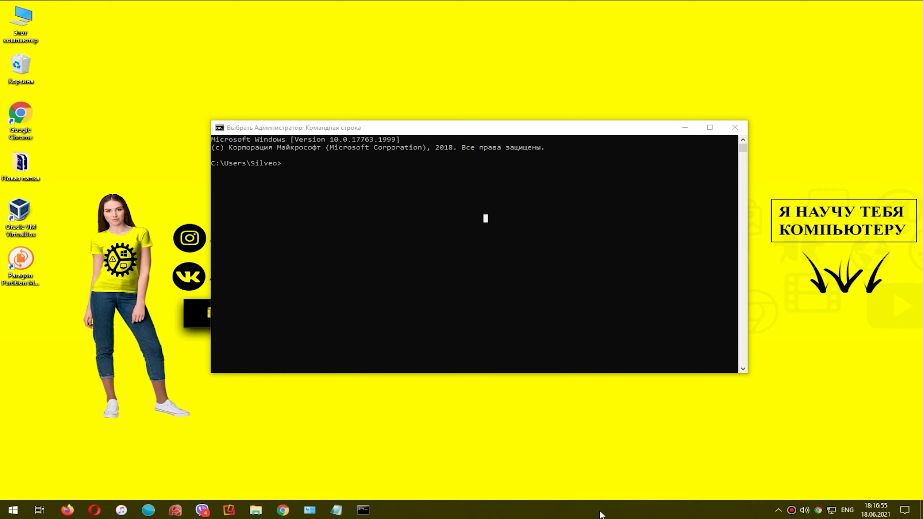
Enter "dism /online /export-driver /destination:" at the administrator command prompt without running it.
left_click(413, 132)
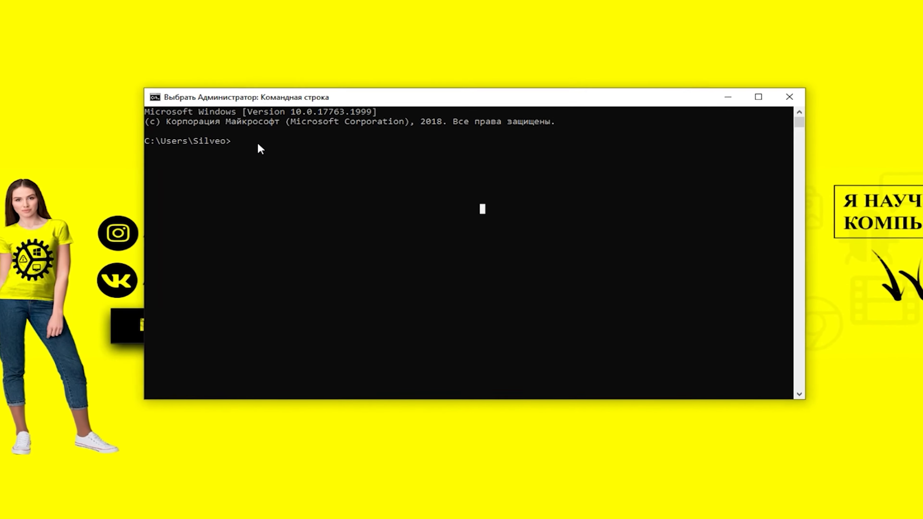
type("dism /")
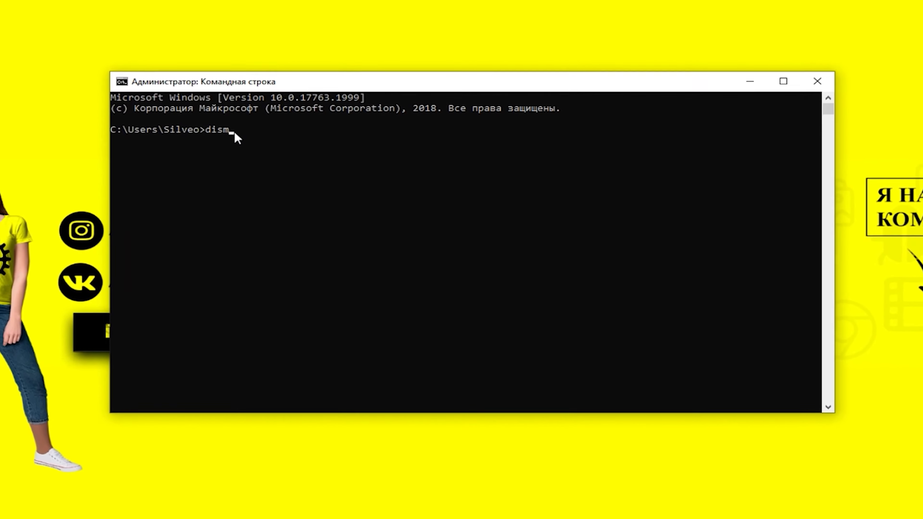
type("online")
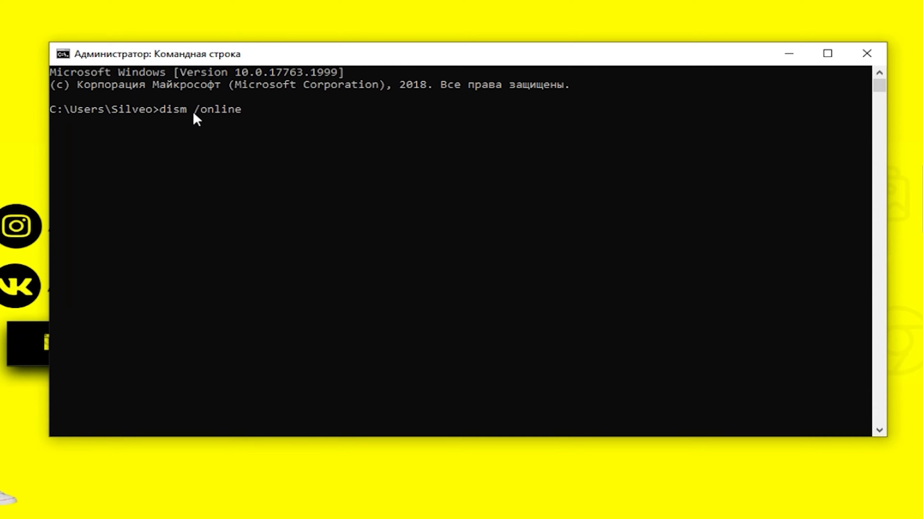
type(" /export-driver /dest")
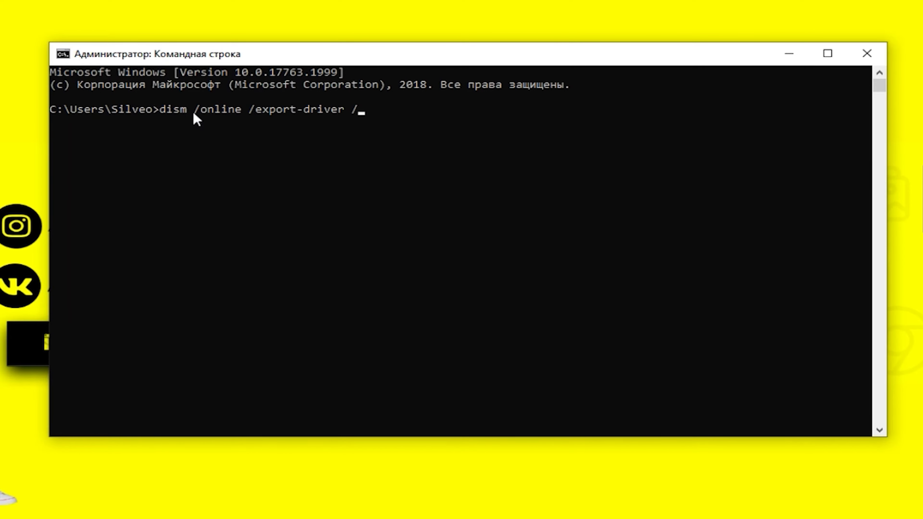
type("ination:")
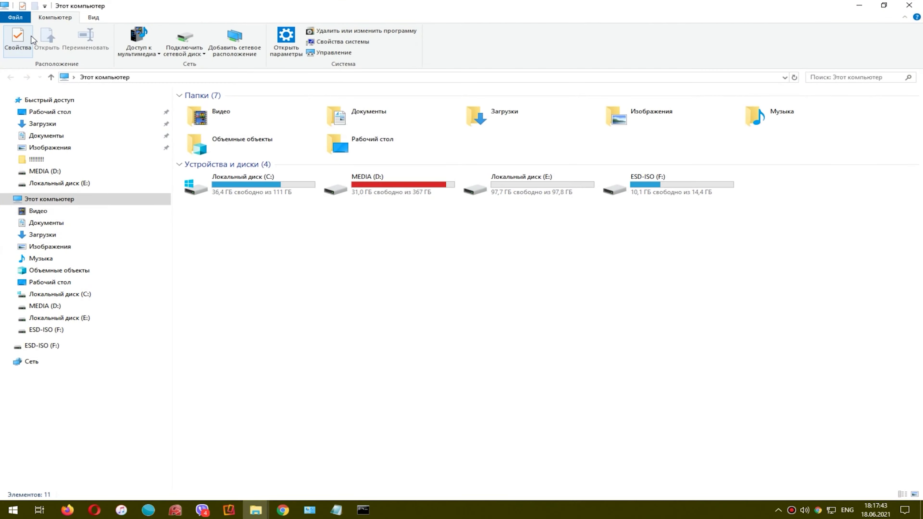
Locate the ReservDrivers folder on disk C: and complete the command's destination with C:\reservdrivers.
double_click(218, 184)
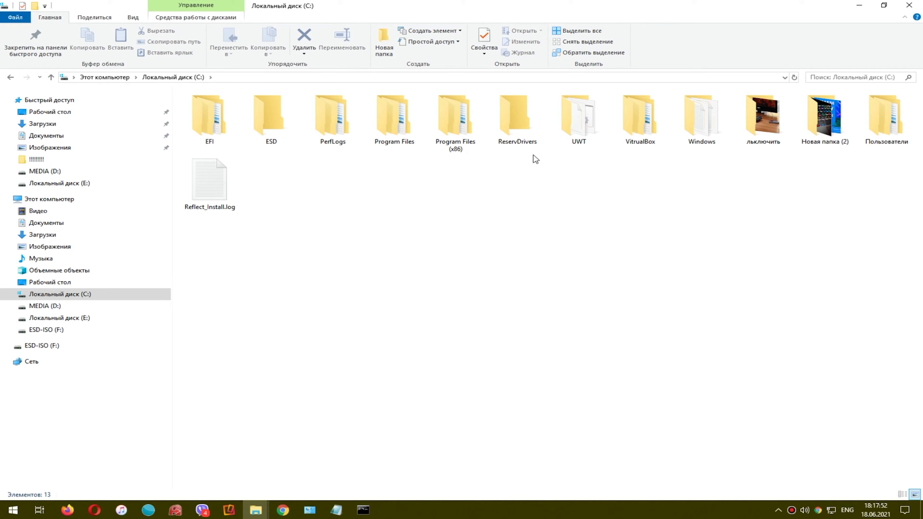
left_click(524, 143)
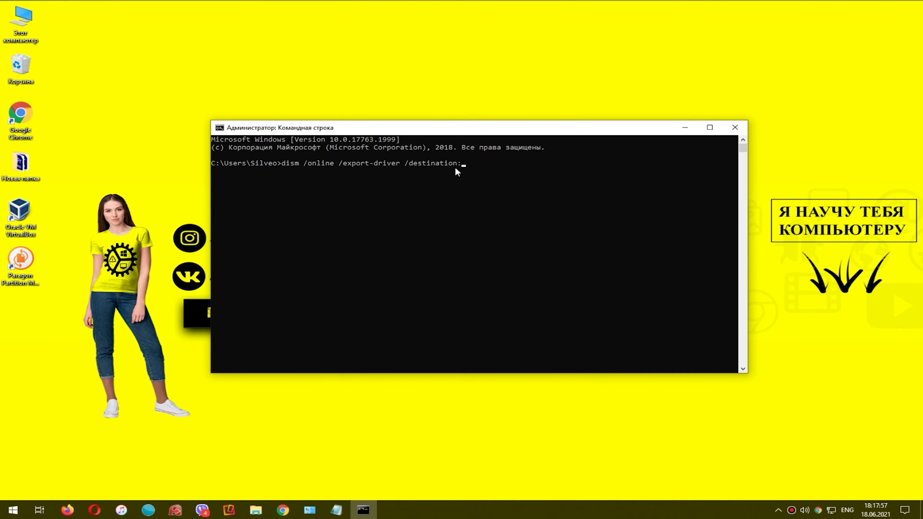
type("C")
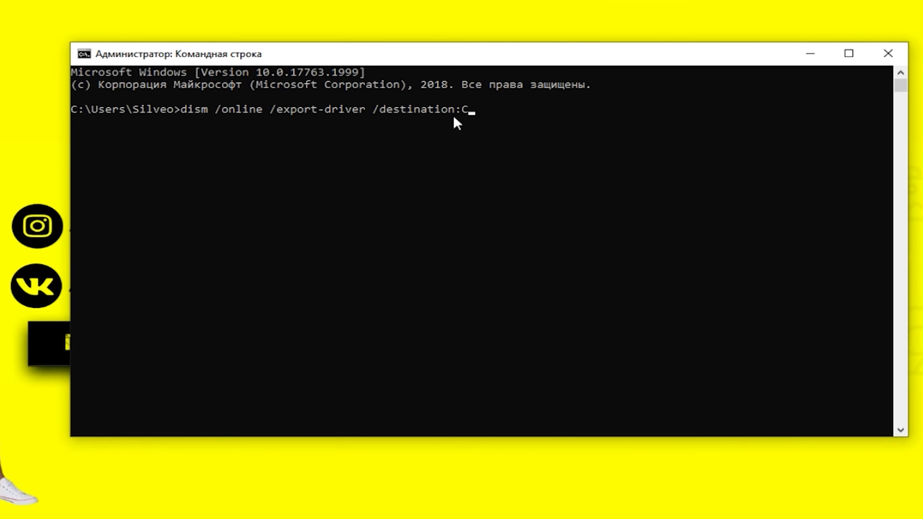
type(":\reservdrivers")
Check the destination path against the ReservDrivers folder on disk C: and run the driver export command.
mouse_move(256, 510)
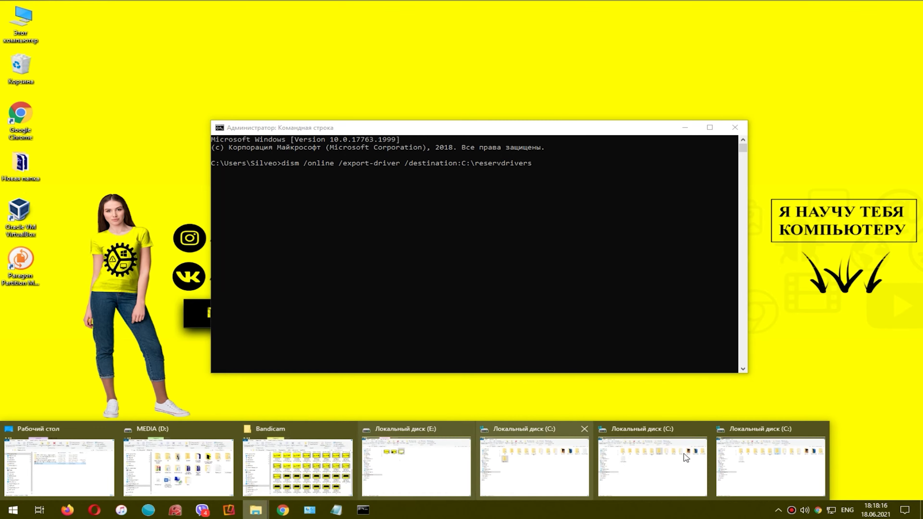
left_click(793, 463)
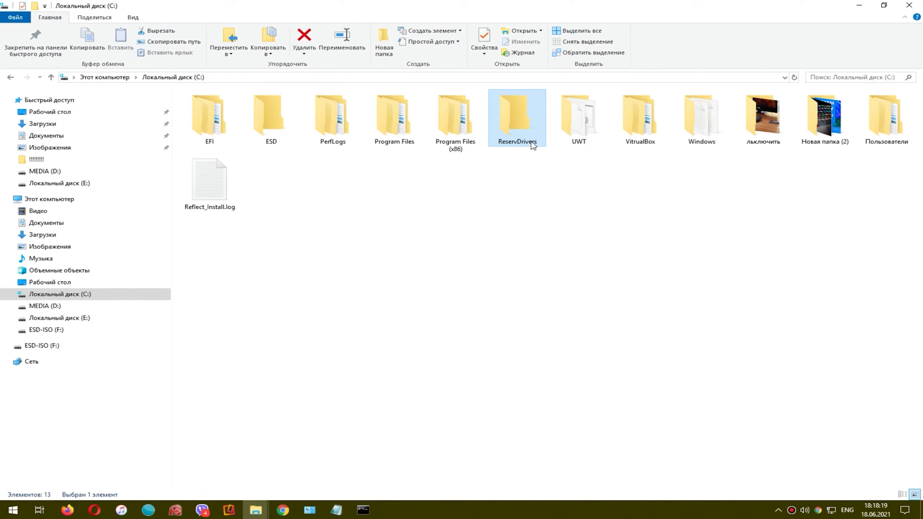
left_click(859, 5)
key("Return")
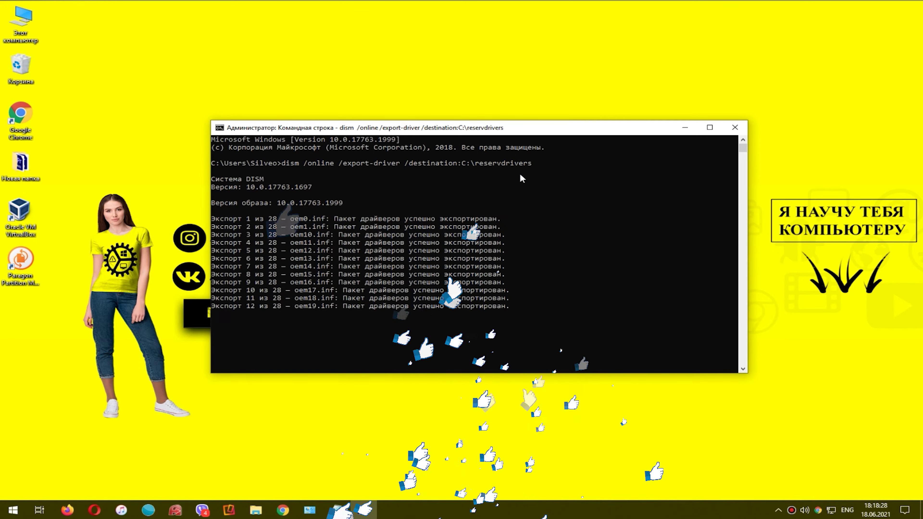
Move the command prompt window slightly higher on the desktop and follow the driver export's progress.
left_click(470, 117)
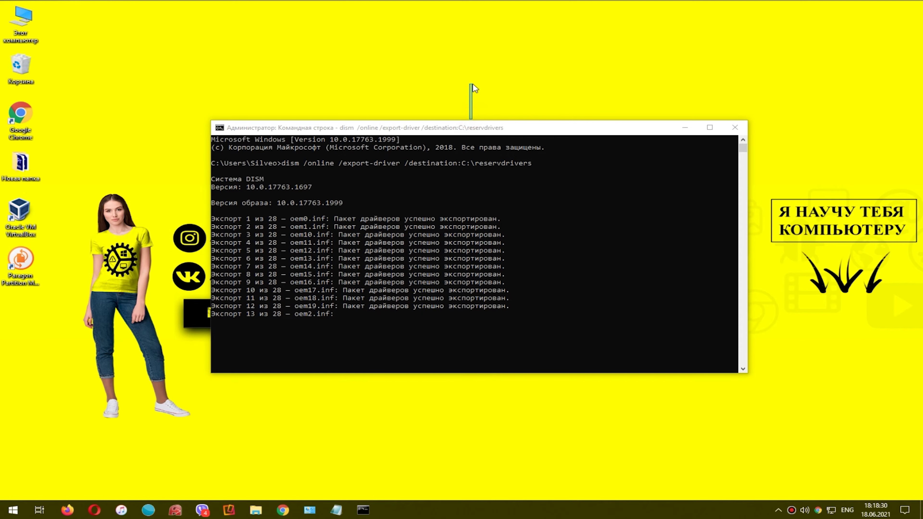
left_click_drag(477, 125, 479, 100)
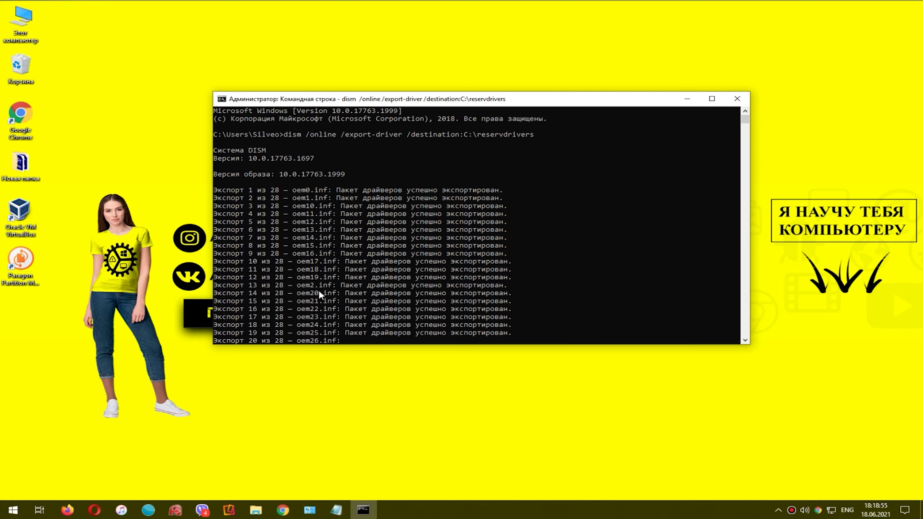
scroll(320, 300, "down", 2)
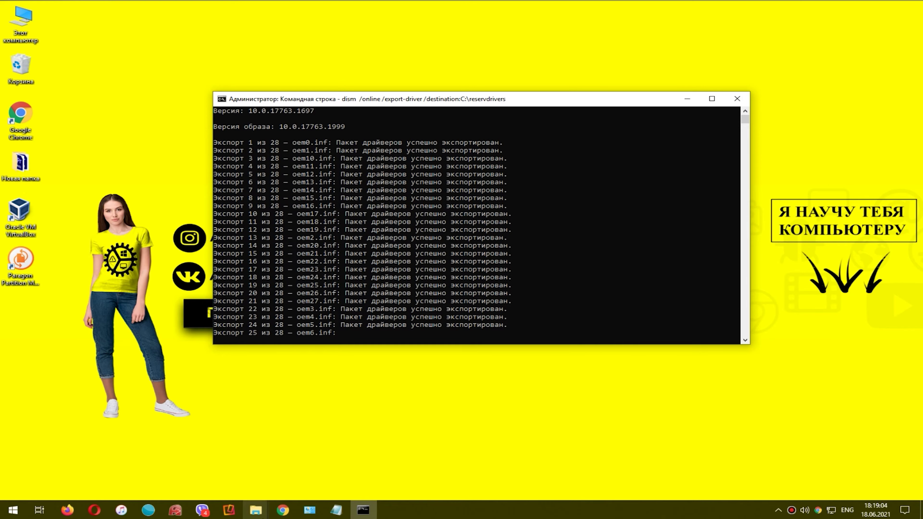
Check the exported driver folders in ReservDrivers on disk C: and the export's completion in the command prompt.
mouse_move(256, 510)
left_click(770, 461)
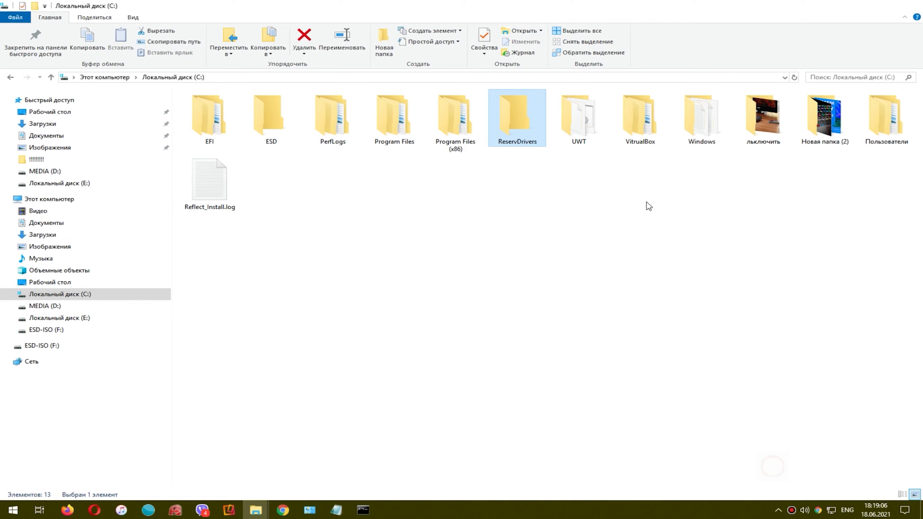
double_click(507, 122)
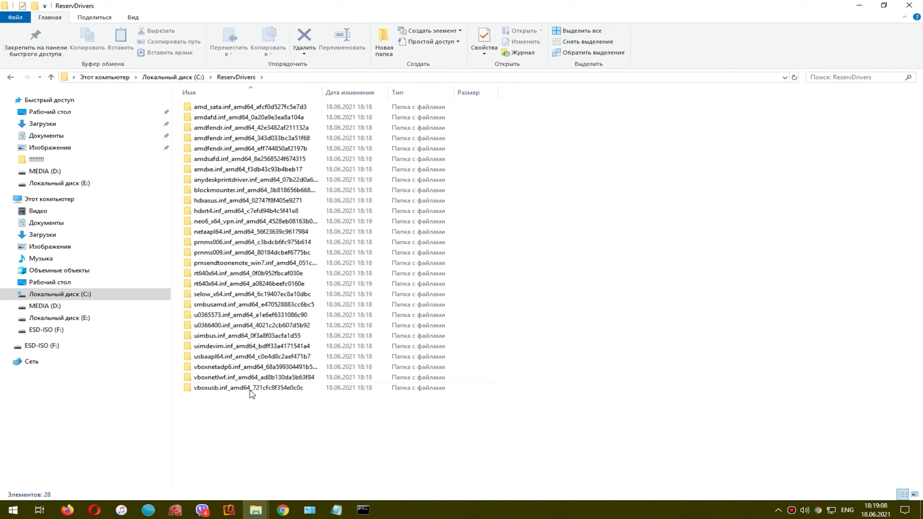
left_click(363, 510)
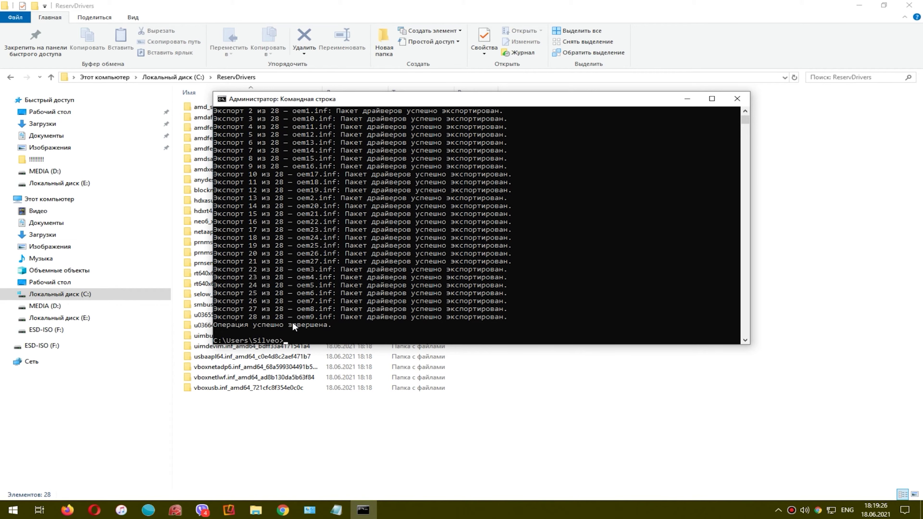
key("Return")
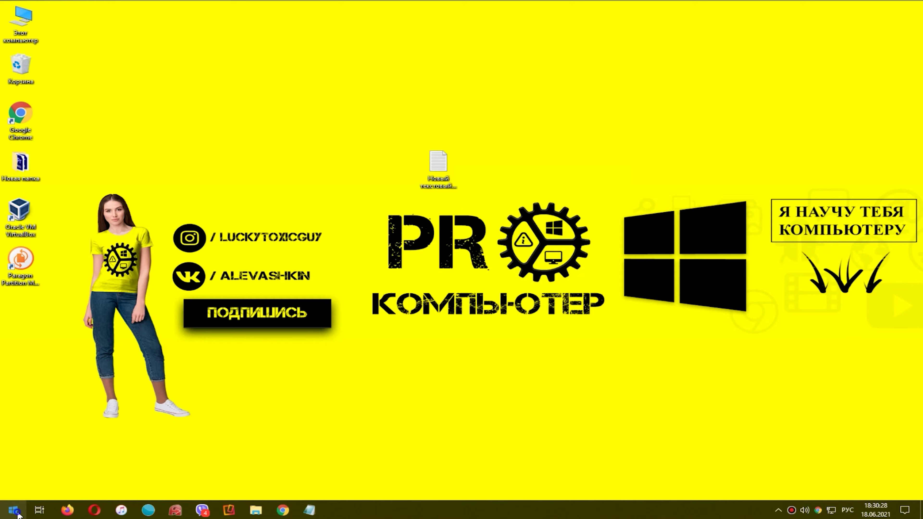
Open Windows PowerShell as administrator and enter "Export-WindowsDriver -Online -Destination C:\Drivers" without running it.
right_click(16, 512)
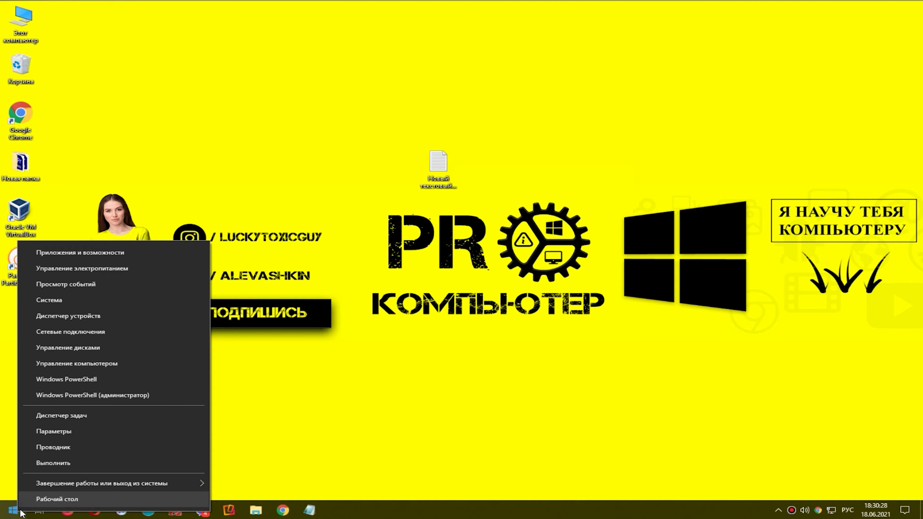
left_click(107, 396)
left_click_drag(276, 38, 462, 90)
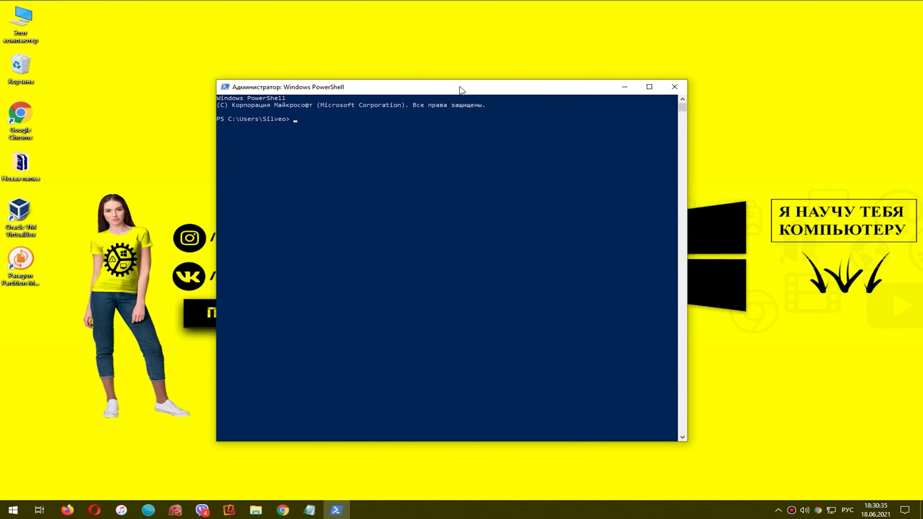
right_click(337, 126)
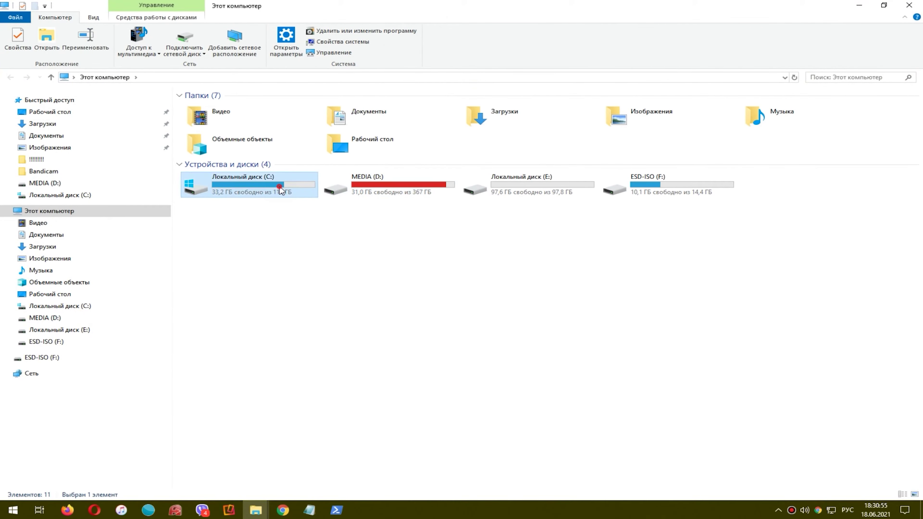
Inspect the contents of the destination folder drivers on disk C: and return to the disk's root.
double_click(279, 189)
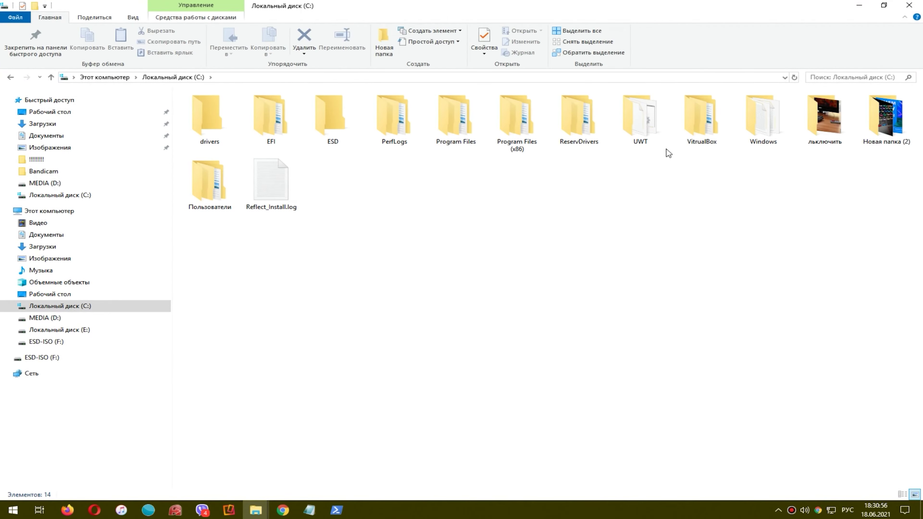
double_click(207, 115)
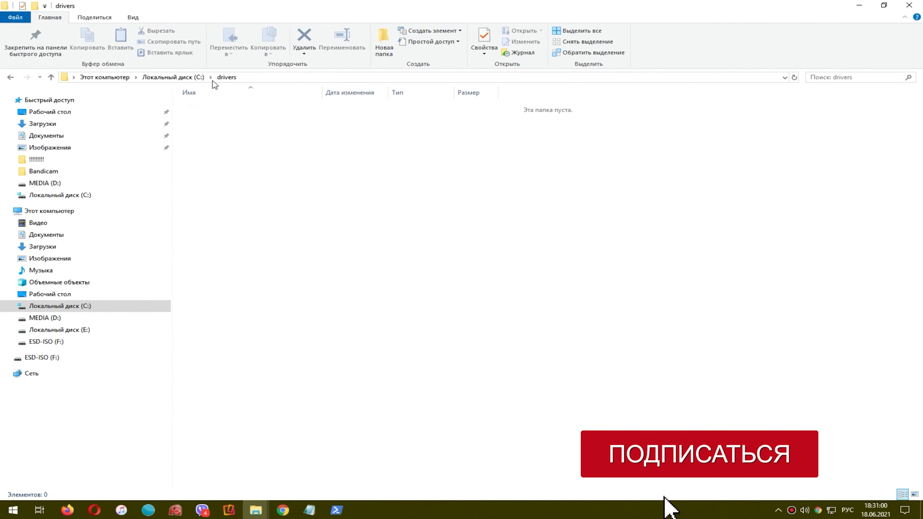
left_click(11, 77)
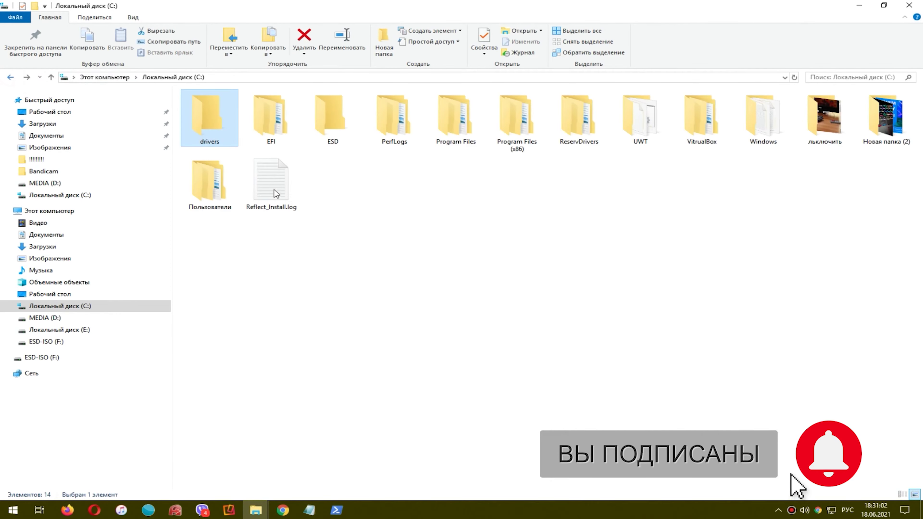
Run the Export-WindowsDriver command in PowerShell and check the driver folders being written to C:\drivers.
left_click(332, 507)
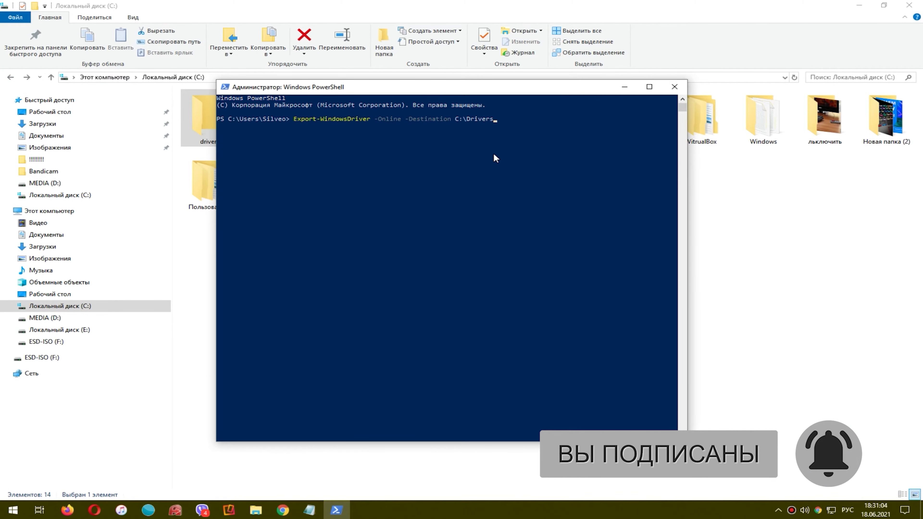
left_click_drag(413, 87, 453, 129)
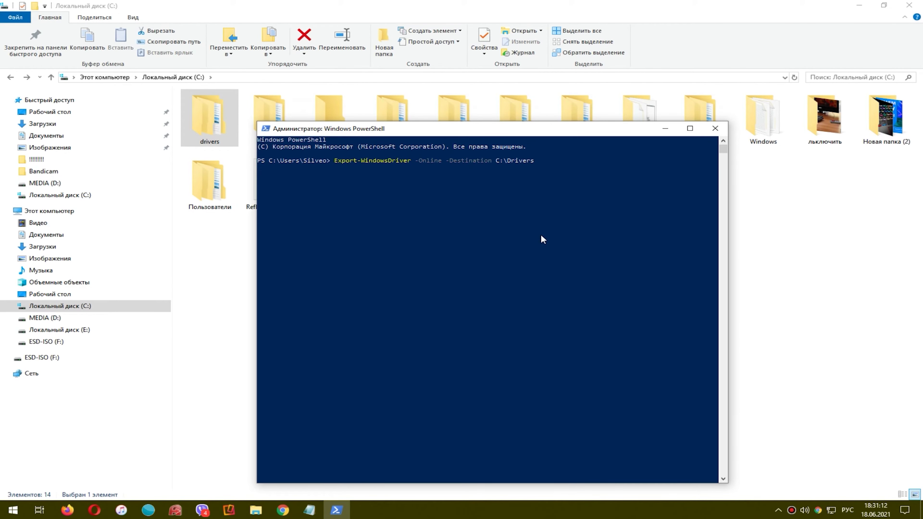
double_click(205, 131)
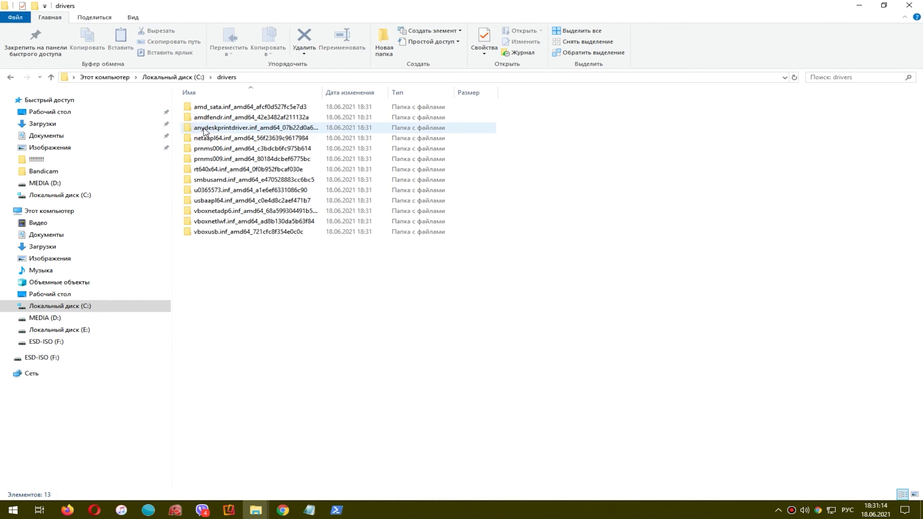
key("alt+Left")
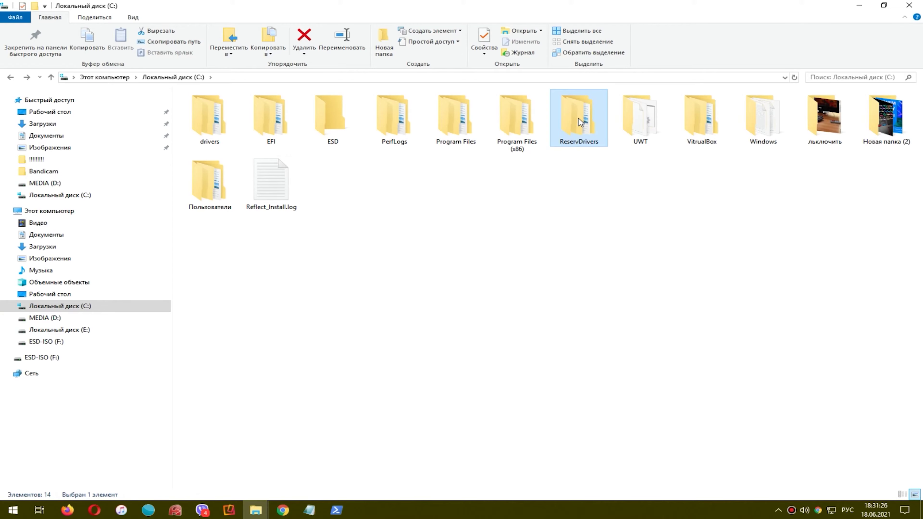
Examine the size and file count of the ReservDrivers folder in its properties, then close them.
right_click(578, 119)
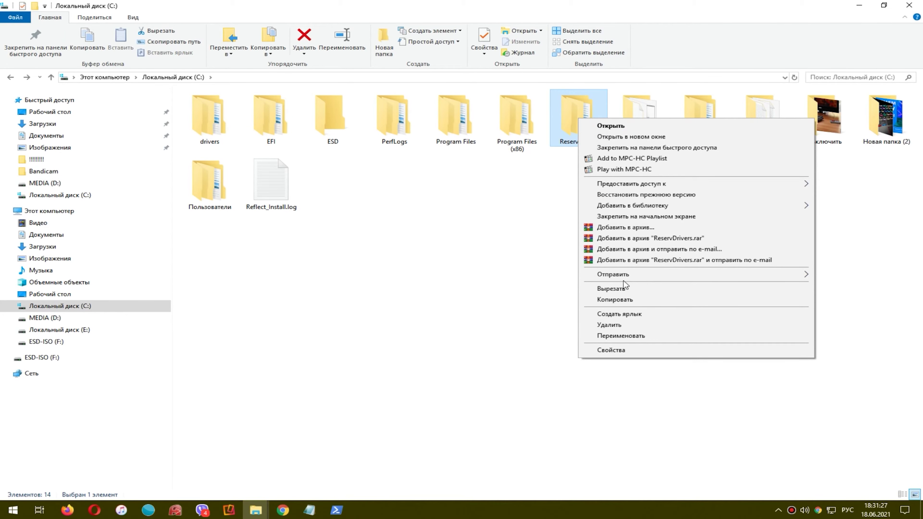
left_click(625, 351)
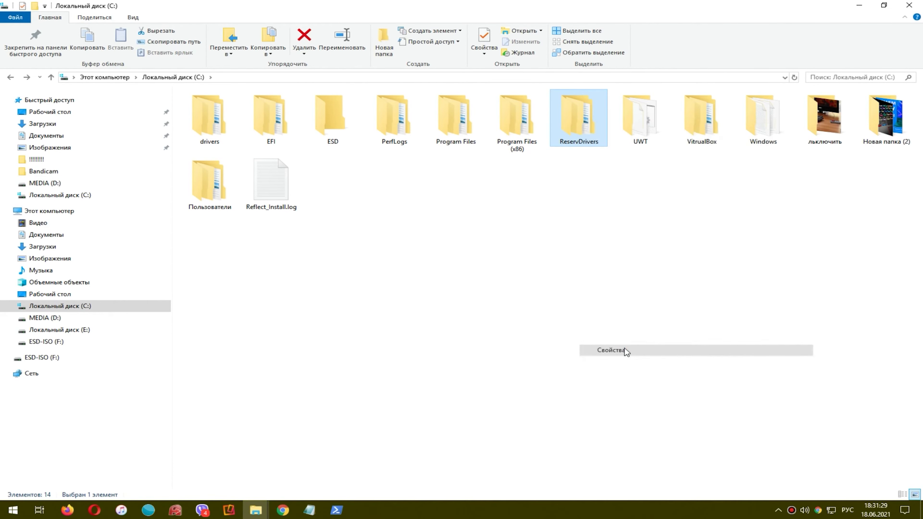
left_click_drag(667, 231, 691, 233)
key("Tab")
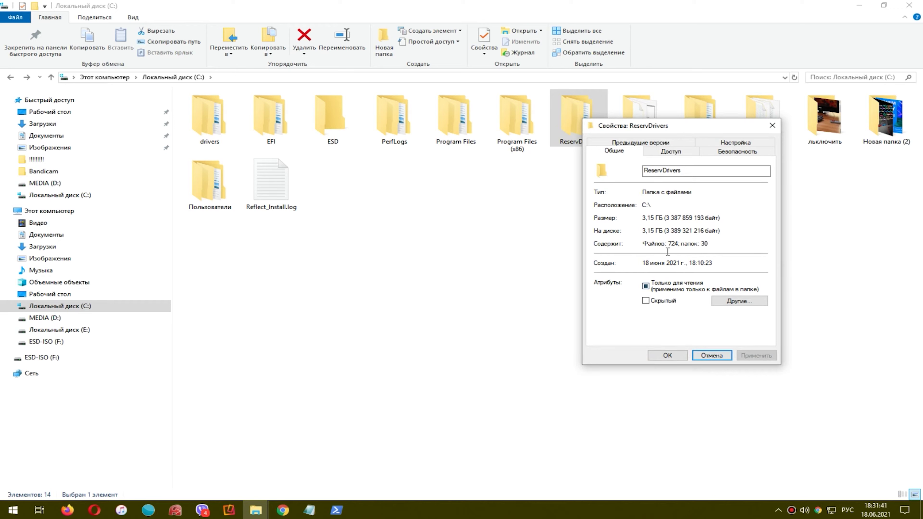
left_click(711, 355)
Check the driver export output in PowerShell and move its window clear of the drivers folder.
left_click(336, 512)
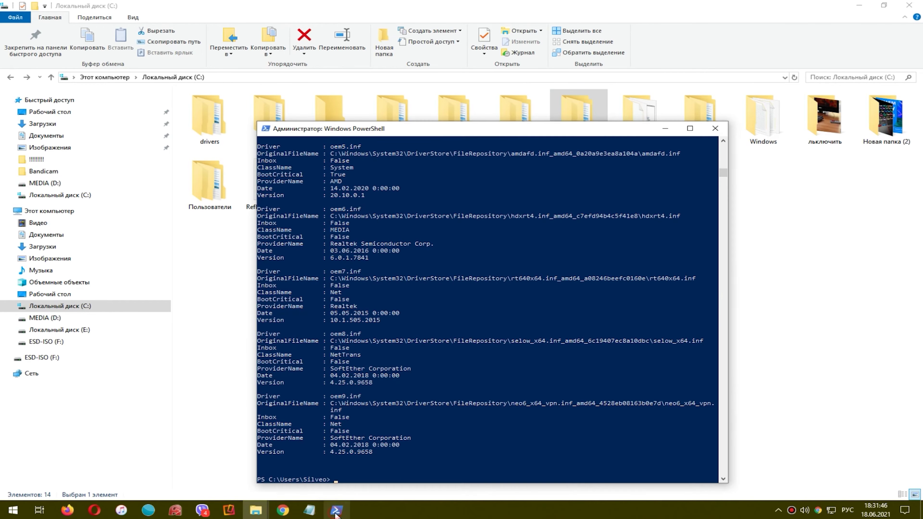
left_click_drag(411, 127, 522, 84)
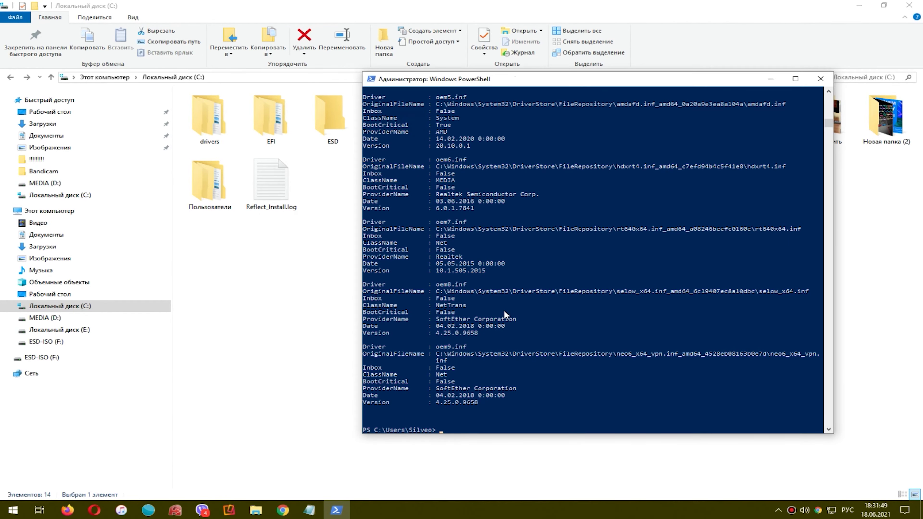
left_click(770, 78)
Examine the size on disk of the drivers folder in its properties and close PowerShell.
right_click(222, 117)
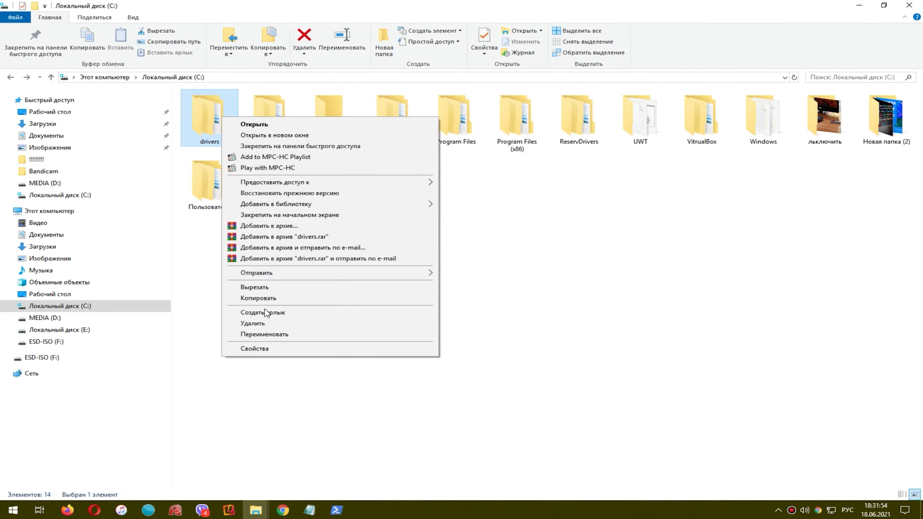
left_click(271, 349)
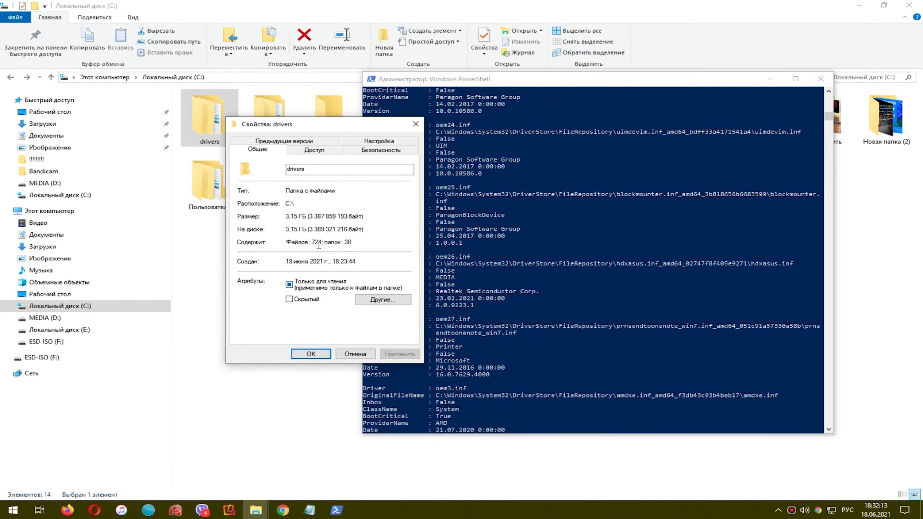
left_click_drag(309, 229, 346, 228)
left_click(820, 79)
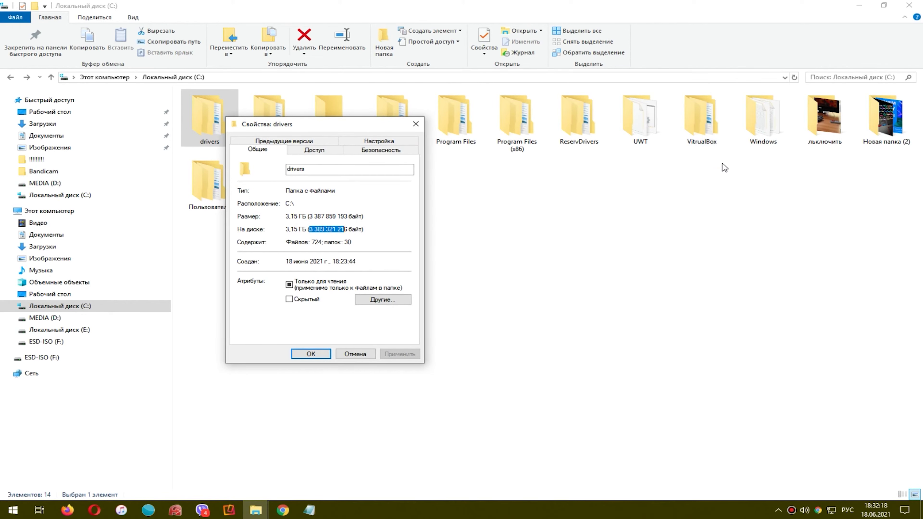
Compare the ReservDrivers folder's size on disk with that of the drivers folder using its properties.
right_click(582, 118)
left_click(618, 404)
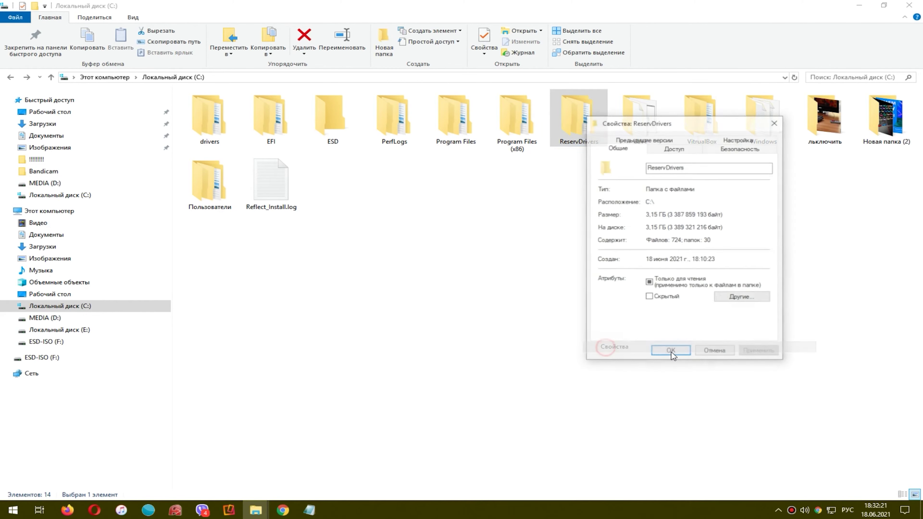
left_click_drag(669, 229, 704, 226)
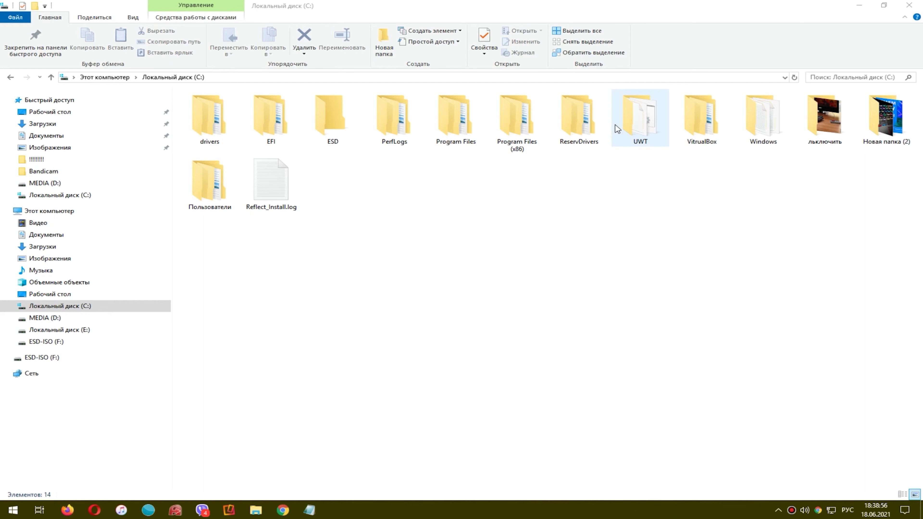
Send a copy of the ReservDrivers folder to the ESD-ISO (F:) drive and reposition the copy progress window.
left_click(583, 121)
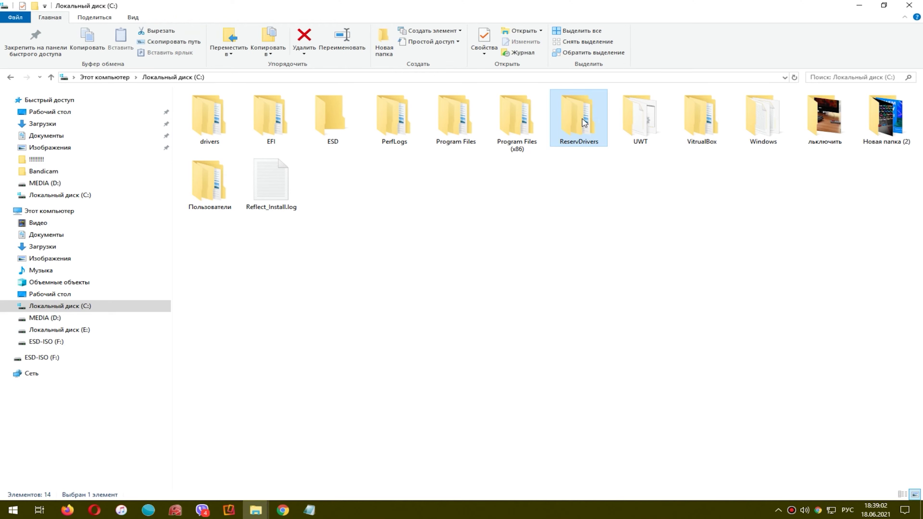
right_click(583, 120)
mouse_move(637, 275)
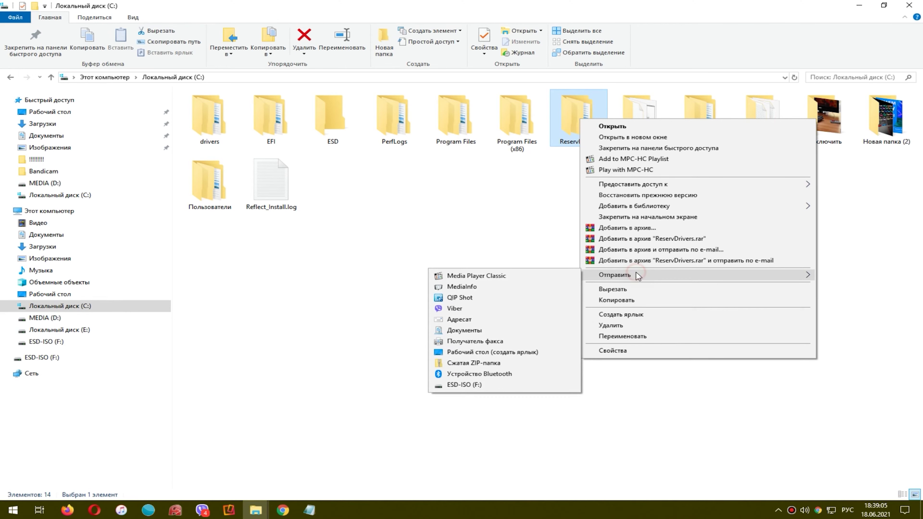
left_click(487, 385)
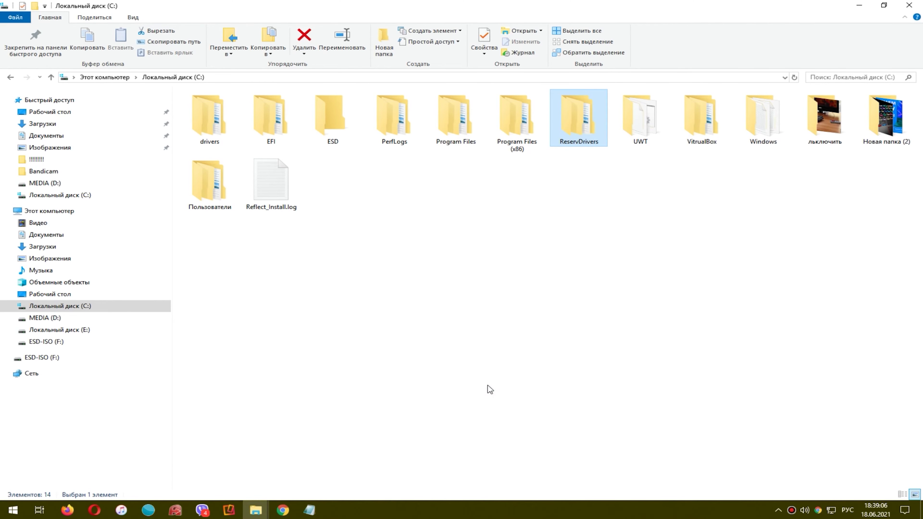
left_click_drag(420, 121, 557, 218)
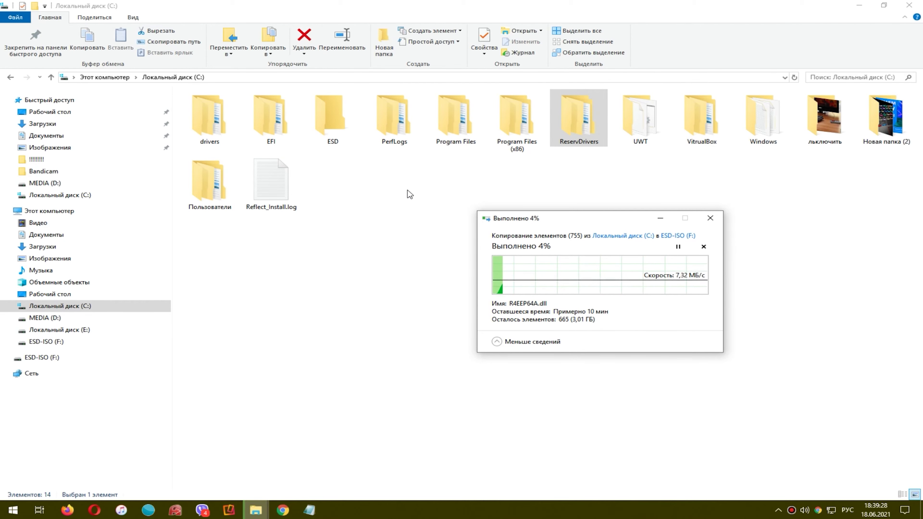
Review the disks C:, MEDIA (D:) and E: in This PC as storage locations for the driver backup.
left_click(10, 77)
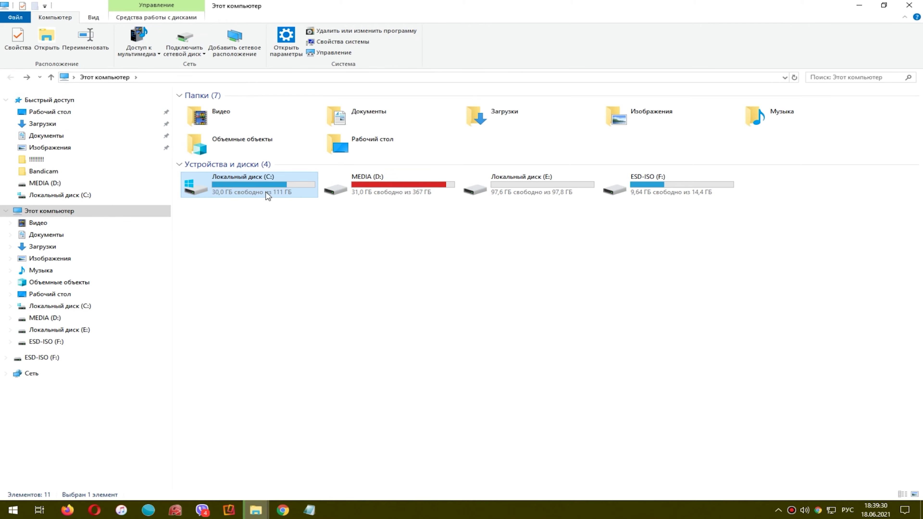
left_click(397, 189)
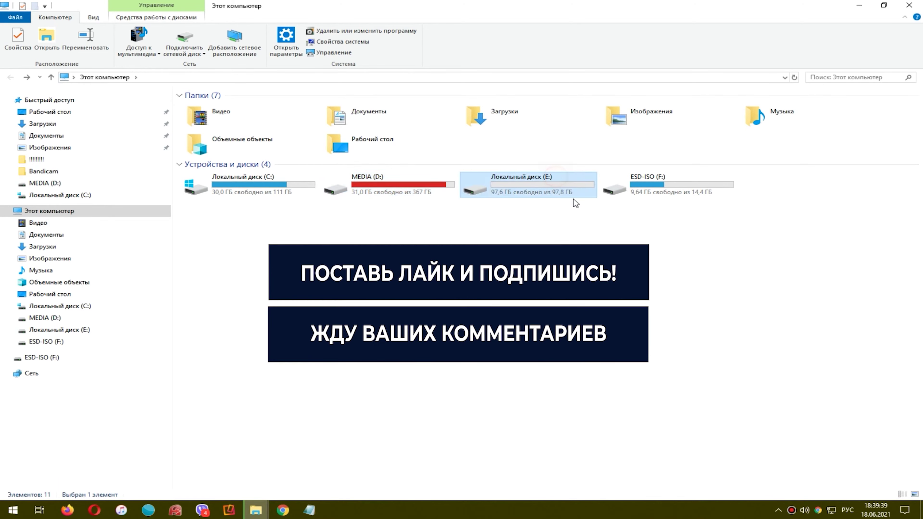
left_click(235, 188)
left_click(400, 187)
key("Left")
left_click(418, 190)
key("Left")
left_click(411, 190)
left_click(545, 187)
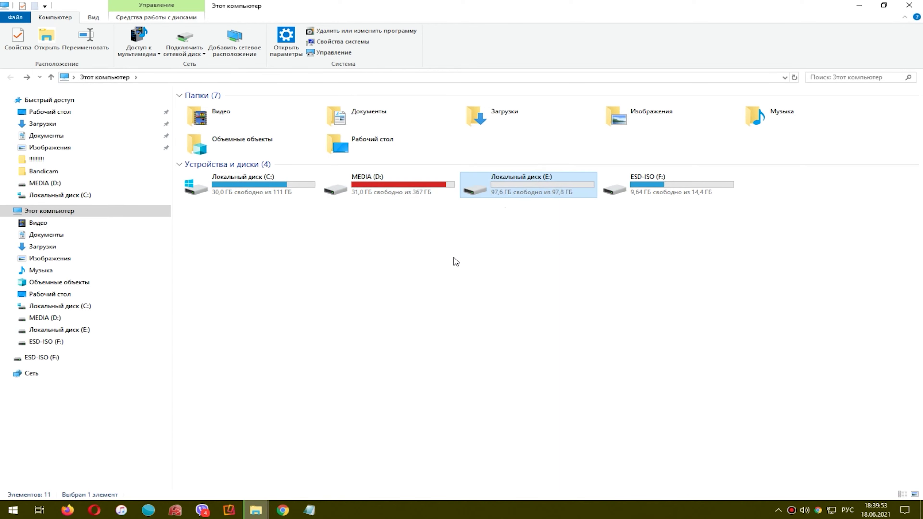
left_click(203, 182)
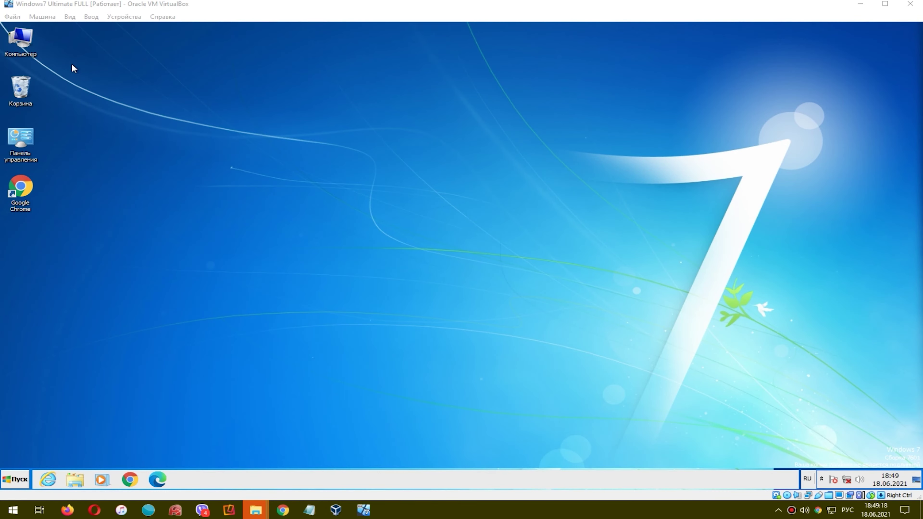
Copy the inf folder from the Windows folder on the local disk C:.
double_click(21, 46)
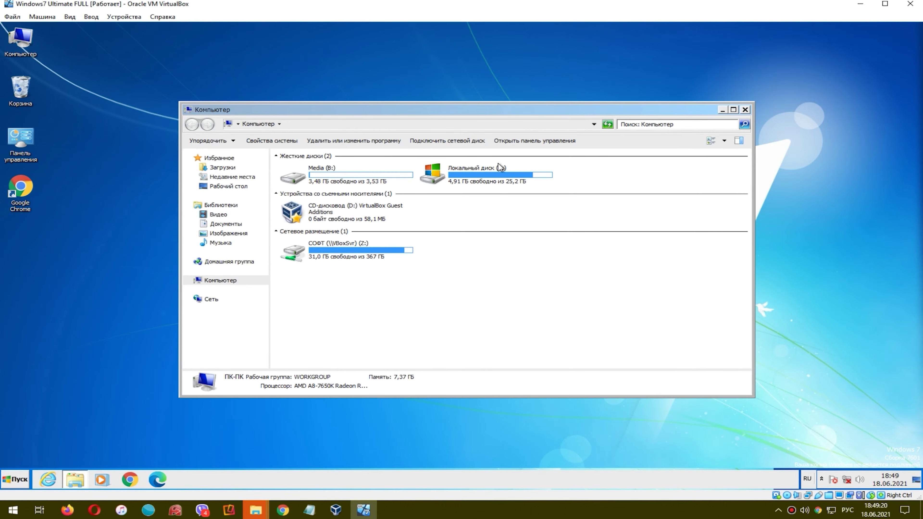
double_click(476, 182)
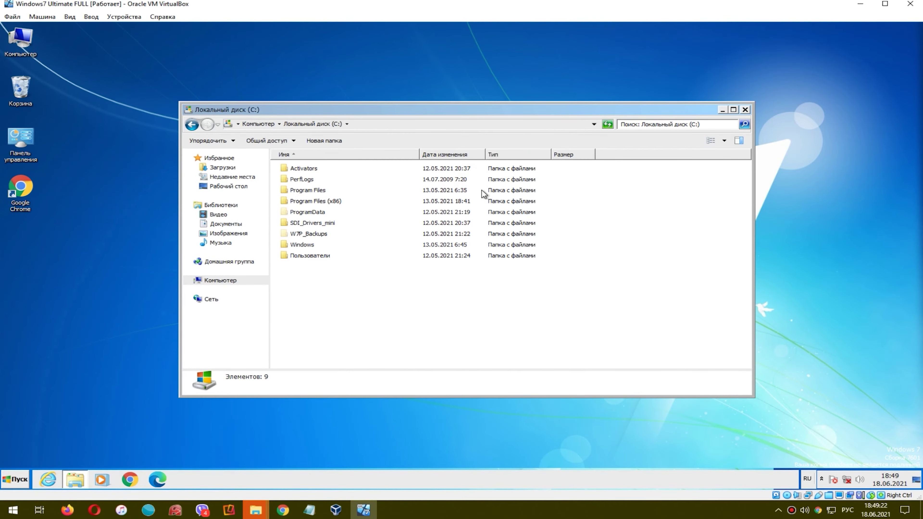
double_click(297, 245)
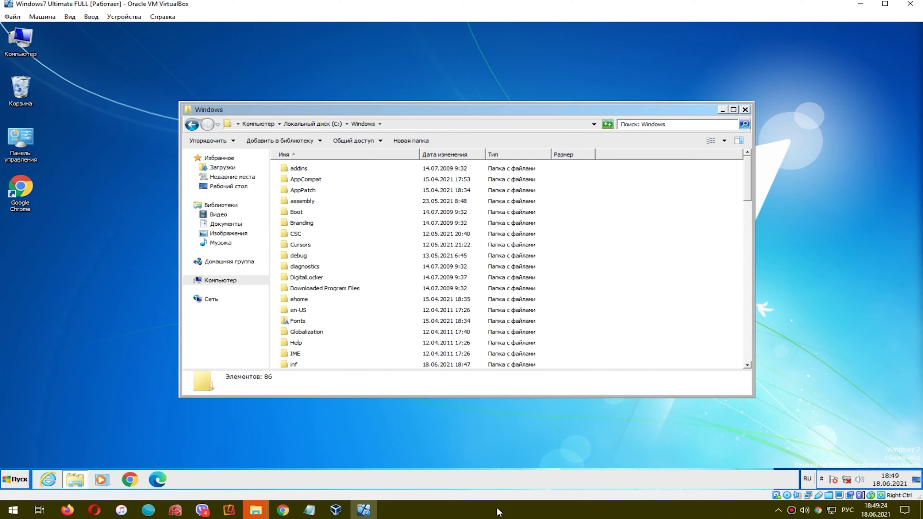
double_click(416, 112)
left_click(166, 281)
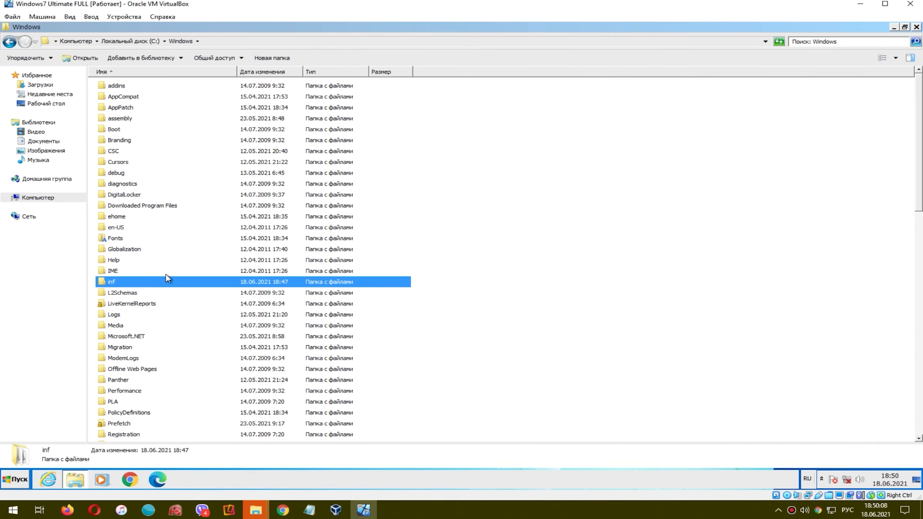
right_click(155, 284)
left_click(197, 226)
Create a new folder named Drivers on the Windows 7 desktop.
left_click(916, 480)
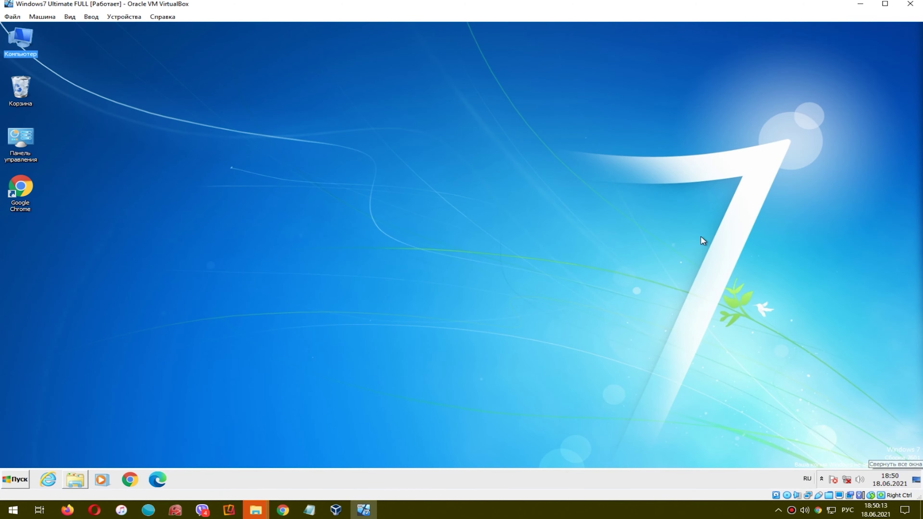
right_click(698, 231)
mouse_move(755, 287)
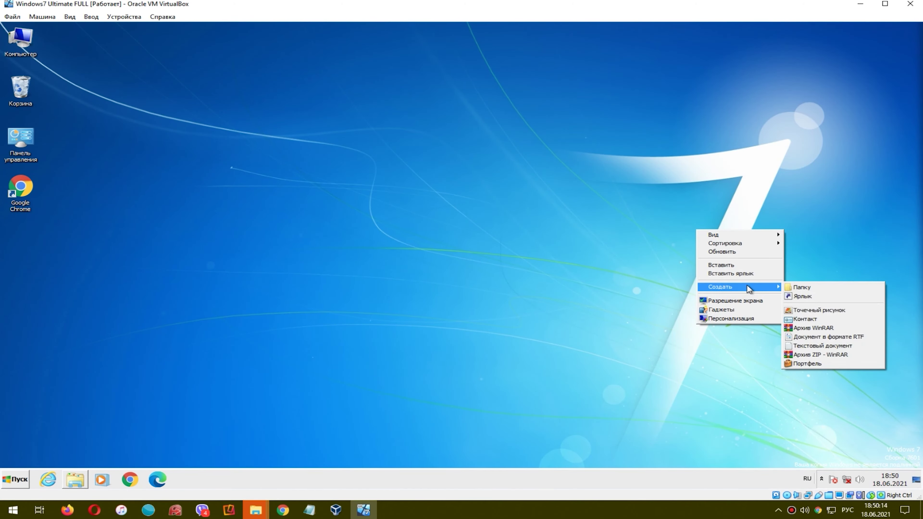
left_click(810, 285)
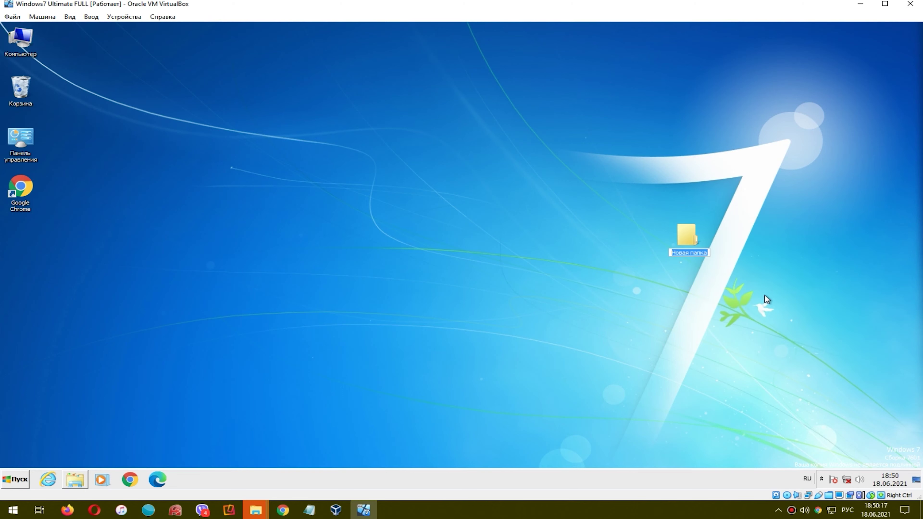
key("alt+shift")
type("Drivers")
key("Return")
Paste the copied inf folder into the desktop Drivers folder.
key("Return")
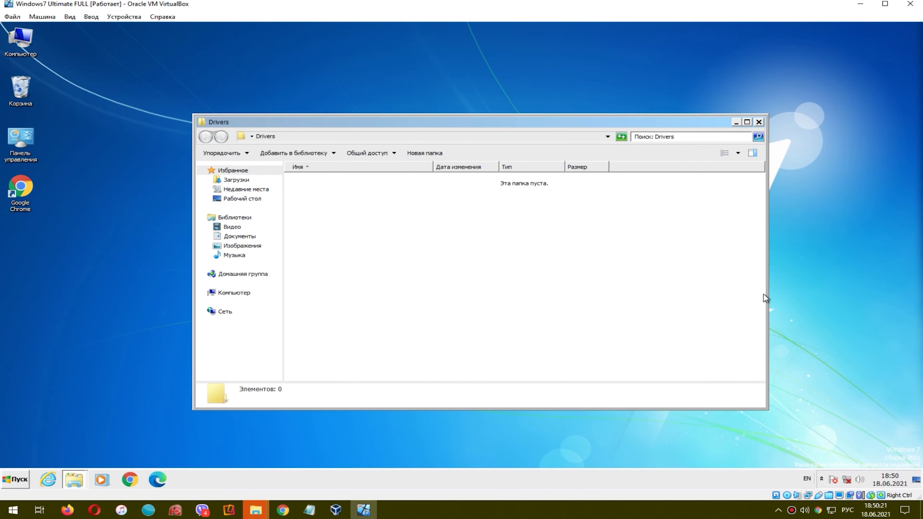
right_click(355, 197)
left_click(379, 253)
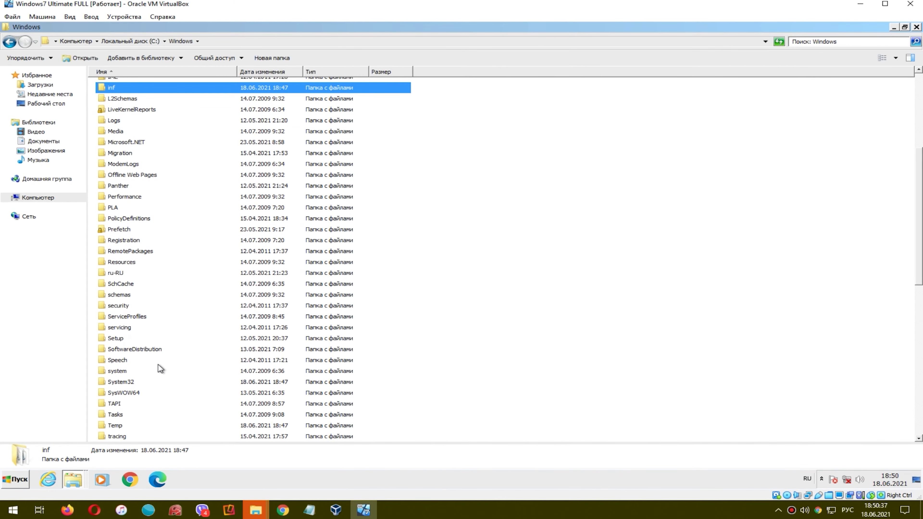
Copy the drivers and DriverStore folders together from C:\Windows\System32.
double_click(134, 382)
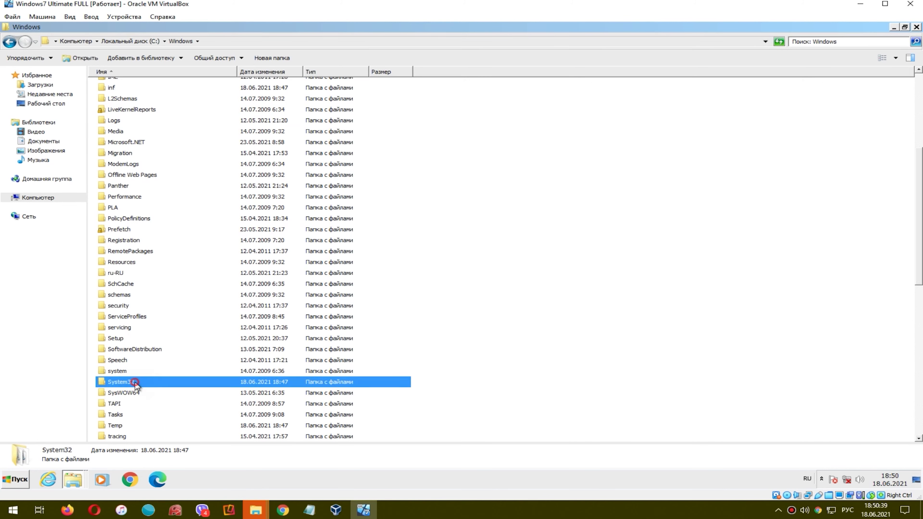
left_click(116, 260)
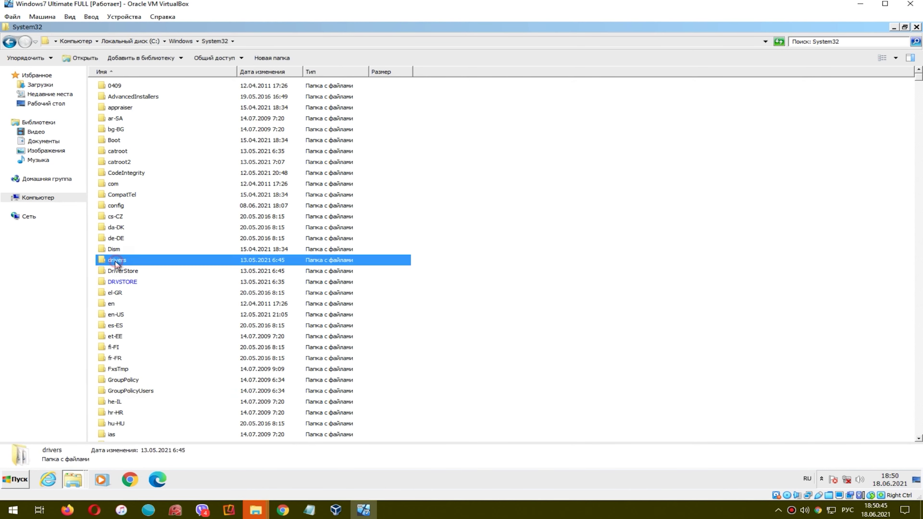
left_click(137, 271, "ctrl")
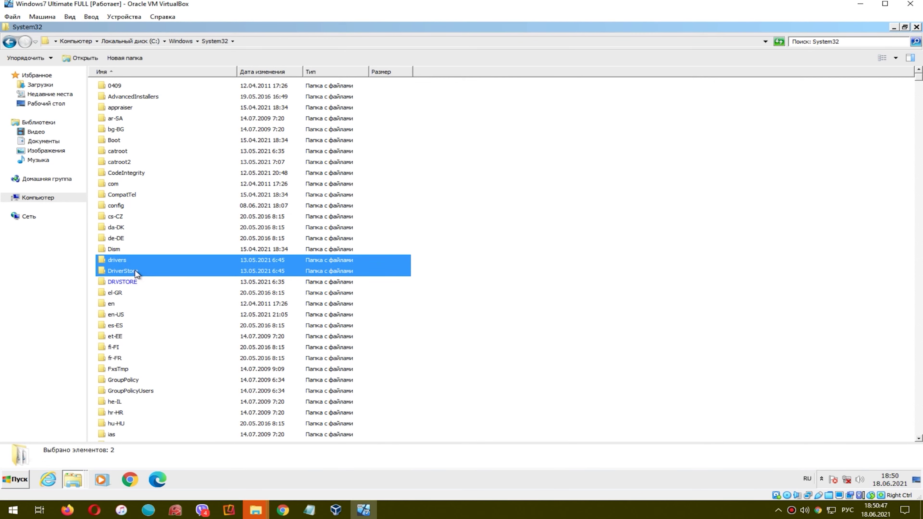
right_click(136, 270)
left_click(198, 369)
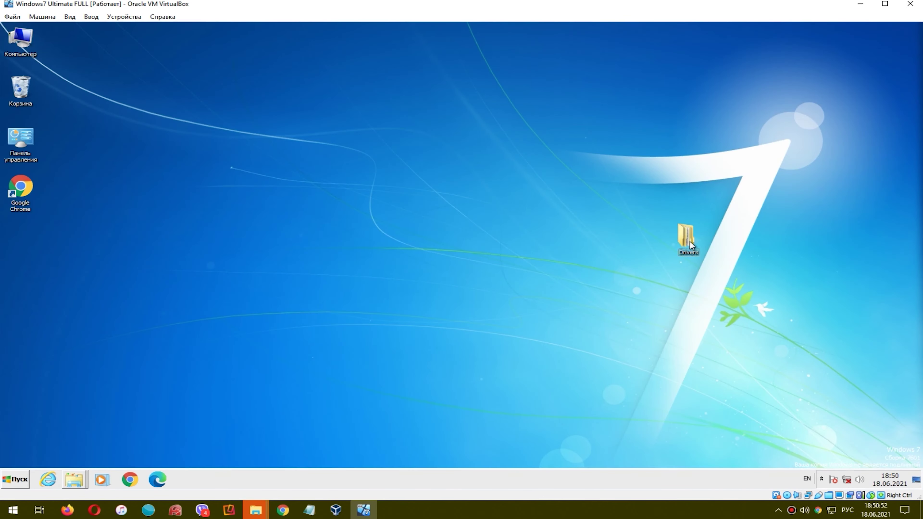
Paste the copied drivers and DriverStore folders into the desktop Drivers folder next to inf.
left_click(917, 479)
double_click(689, 241)
right_click(381, 235)
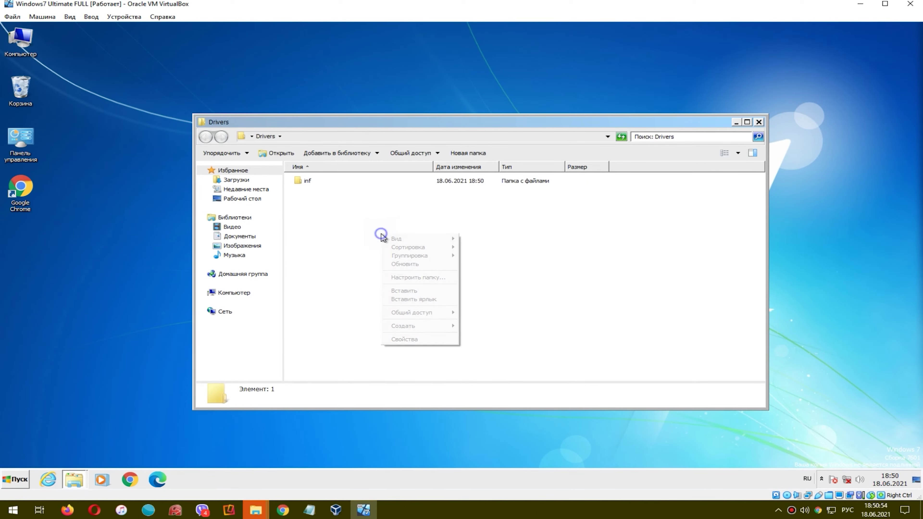
left_click(391, 290)
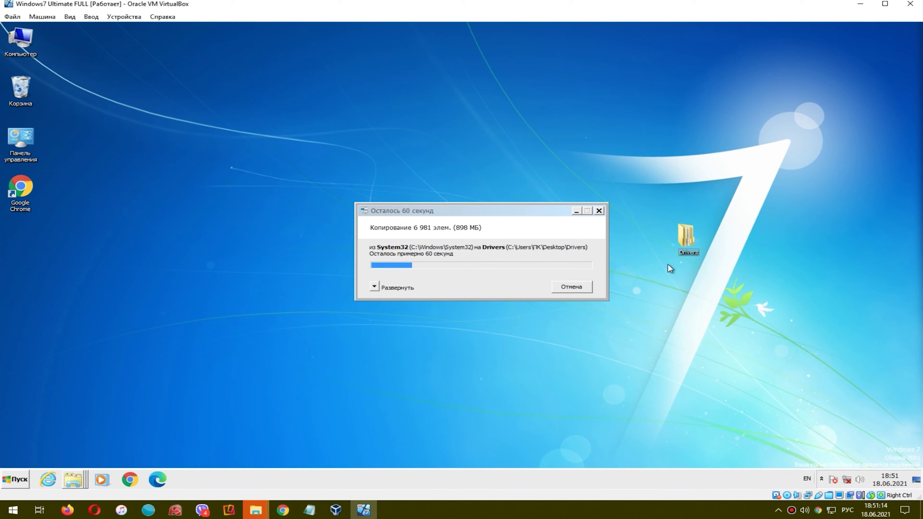
Bring up the available actions for the Drivers folder on the desktop.
right_click(686, 239)
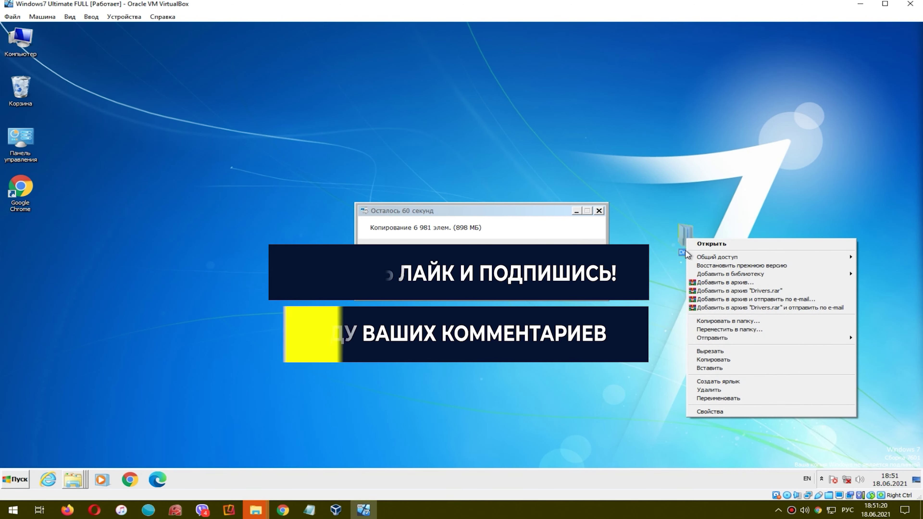